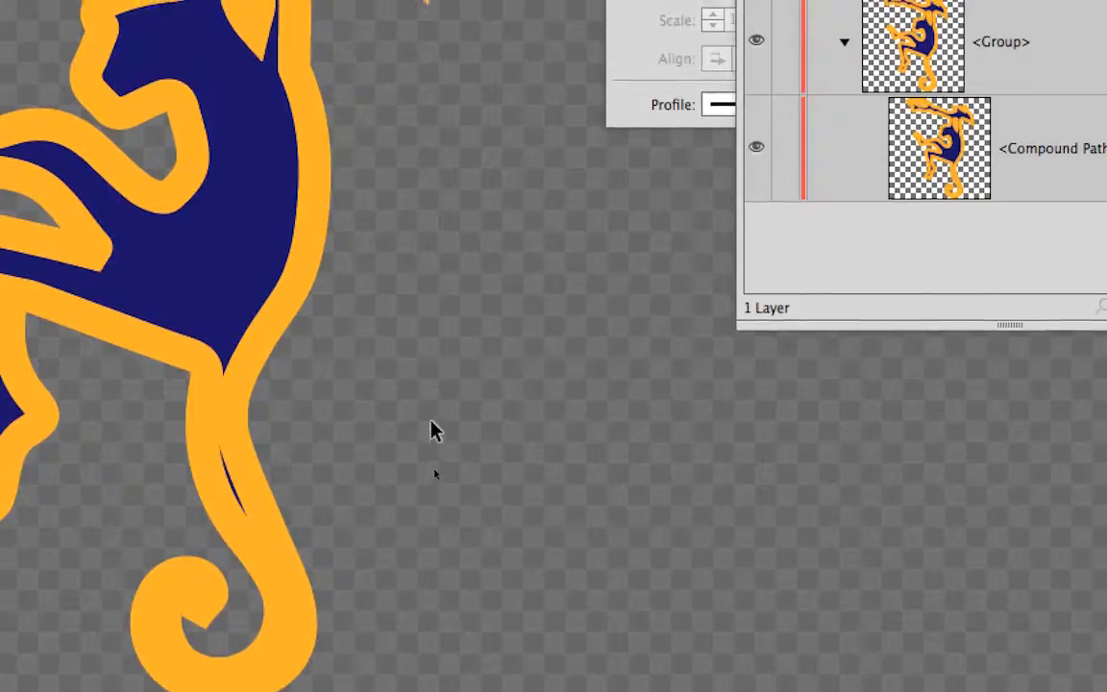
# Align the 16 pt stroke of the monkey group to the outside, trying the inside alignment for comparison
pyautogui.click(371, 377)
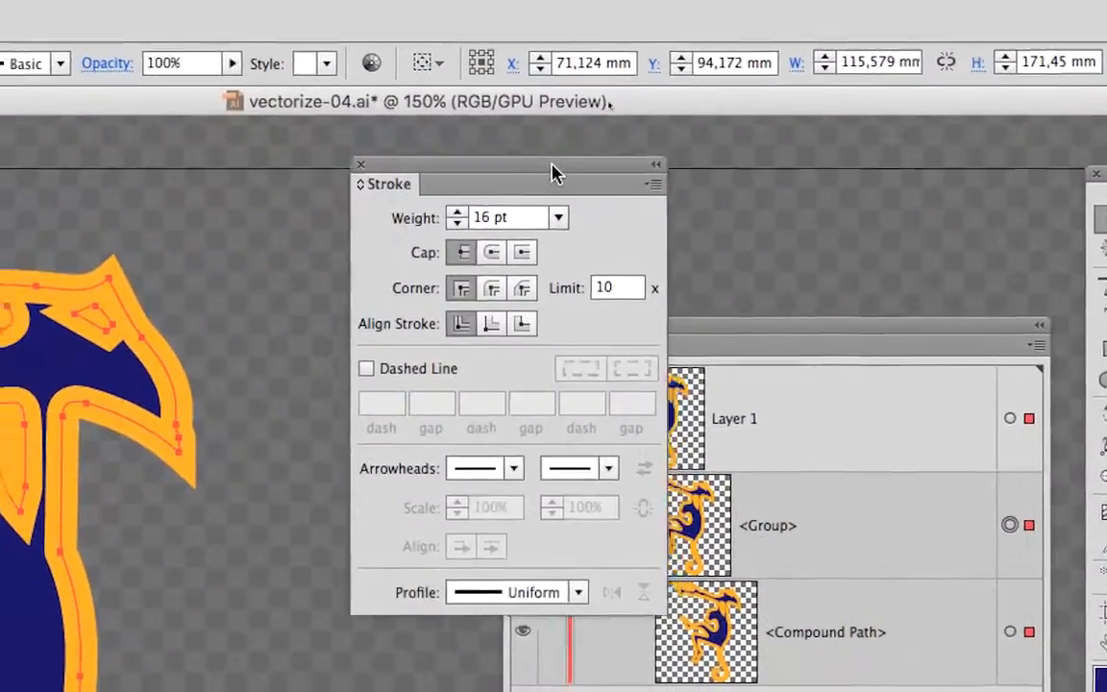
pyautogui.moveTo(552, 171)
pyautogui.mouseDown()
pyautogui.moveTo(454, 289)
pyautogui.moveTo(451, 222)
pyautogui.moveTo(451, 240)
pyautogui.mouseUp()
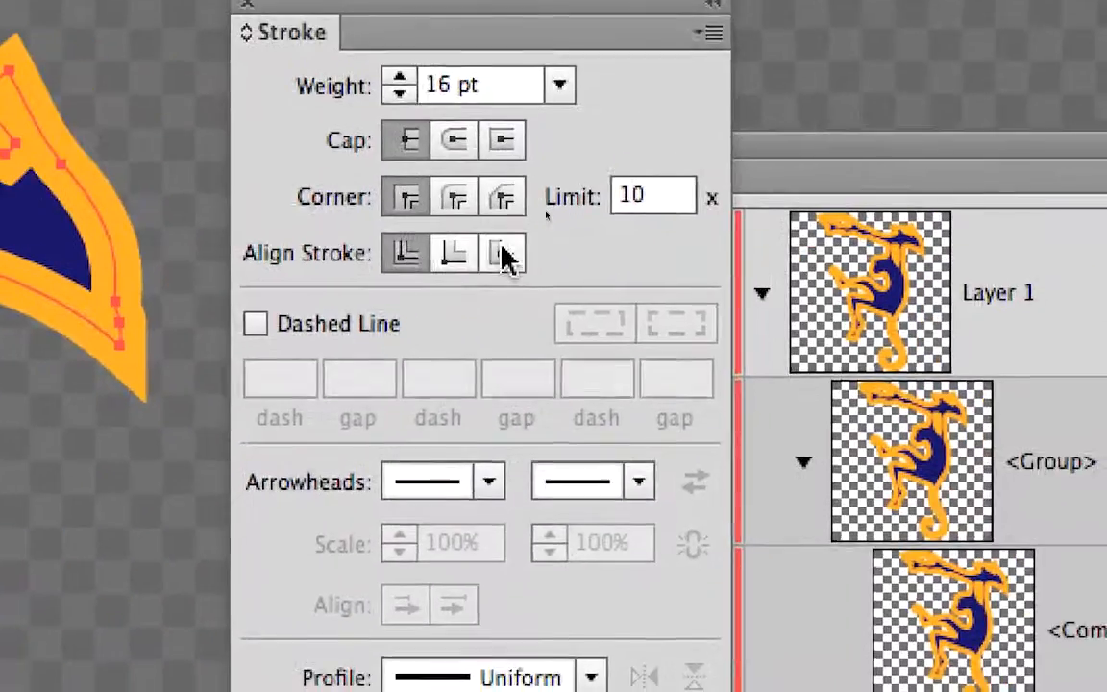
pyautogui.click(972, 310)
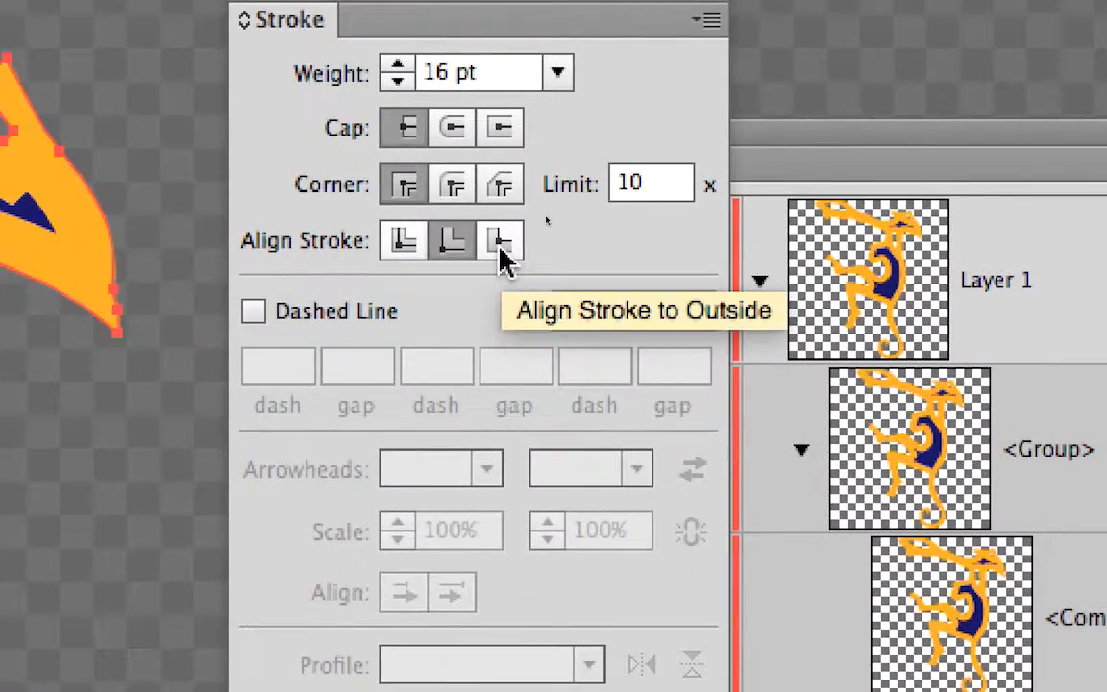
pyautogui.click(563, 338)
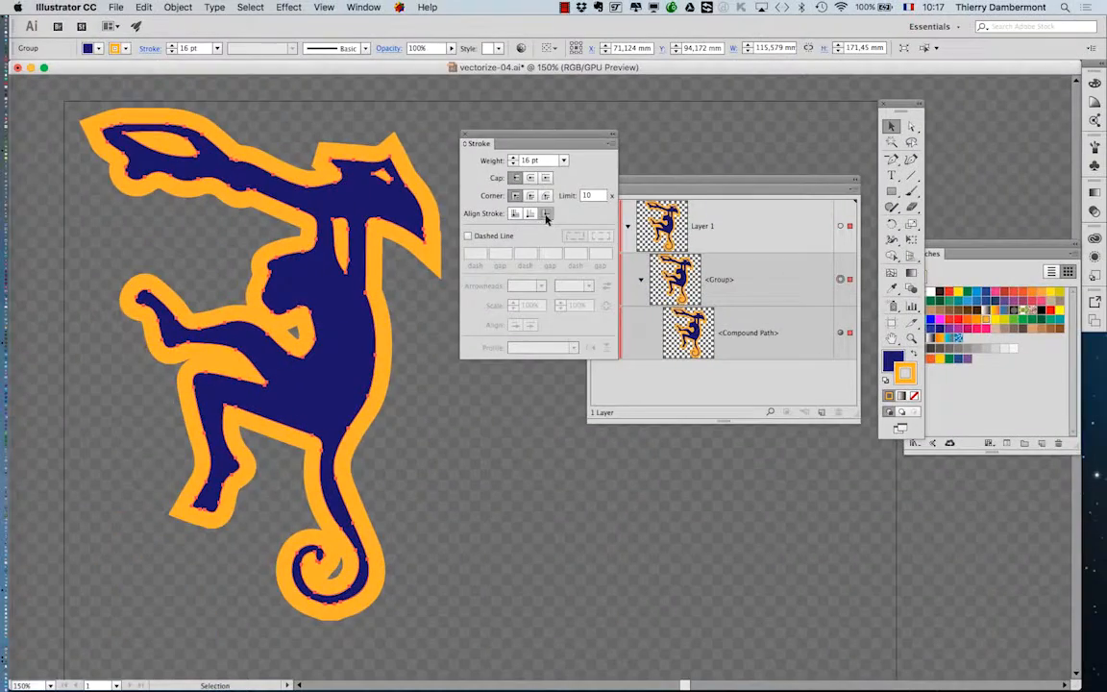
pyautogui.click(533, 215)
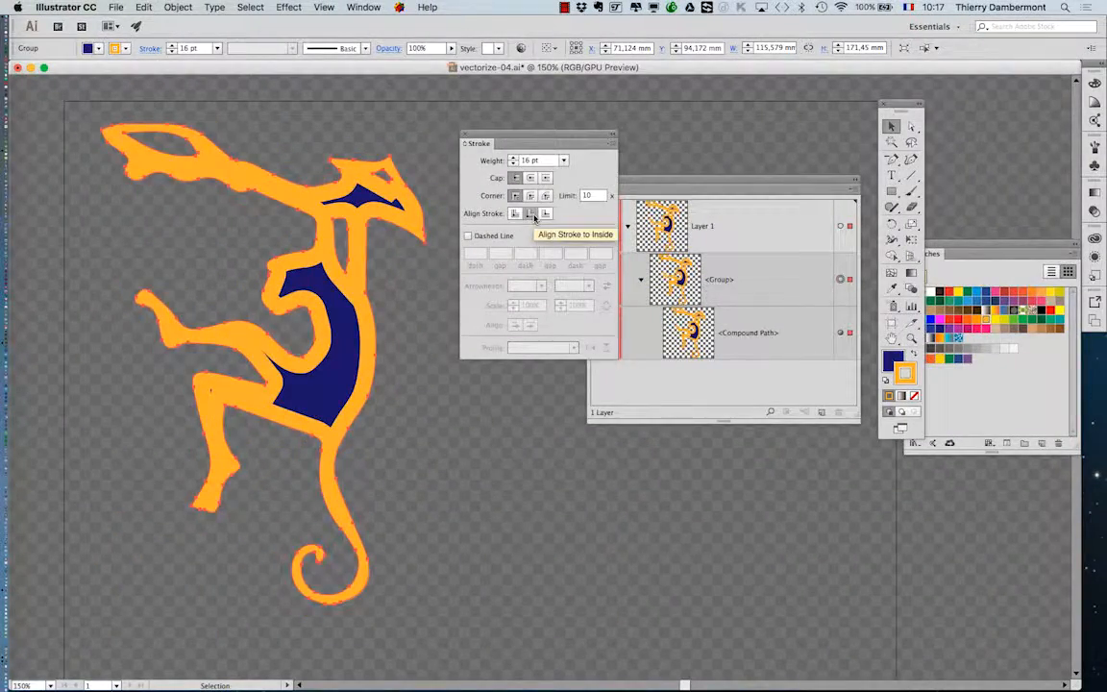
pyautogui.click(546, 215)
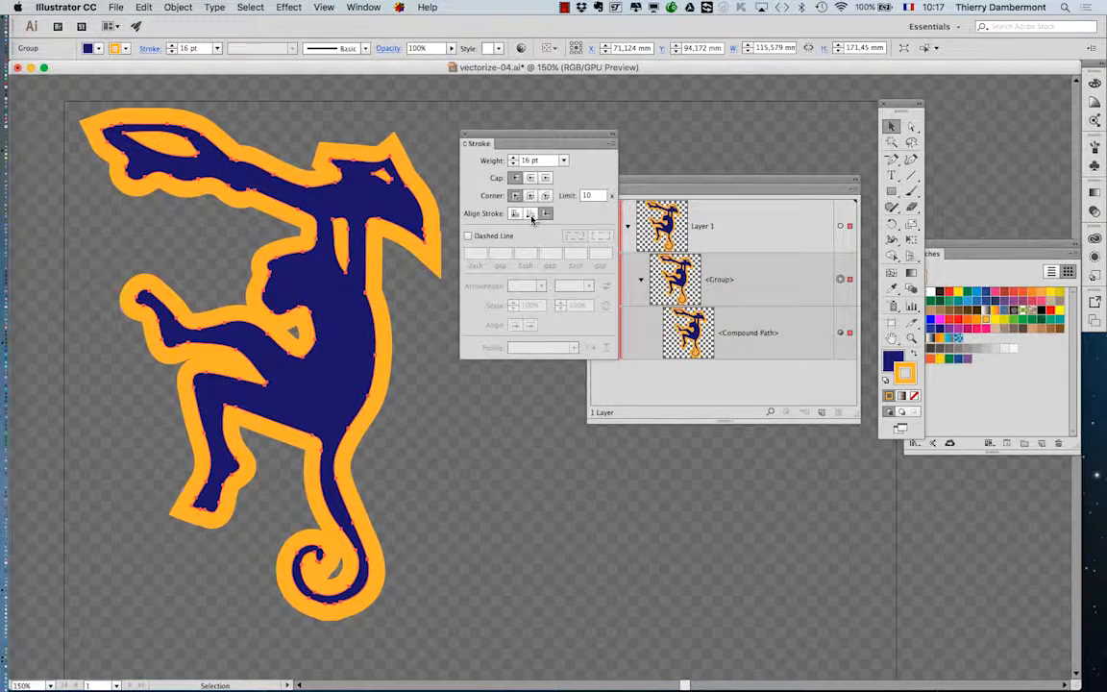
pyautogui.click(530, 215)
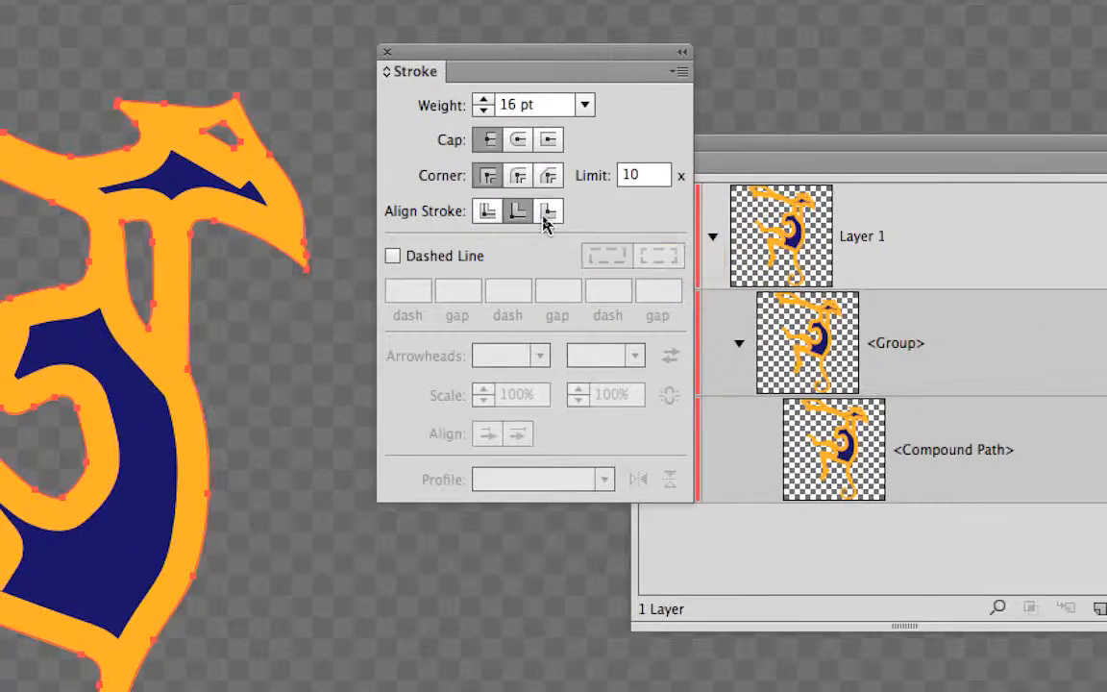
pyautogui.click(545, 218)
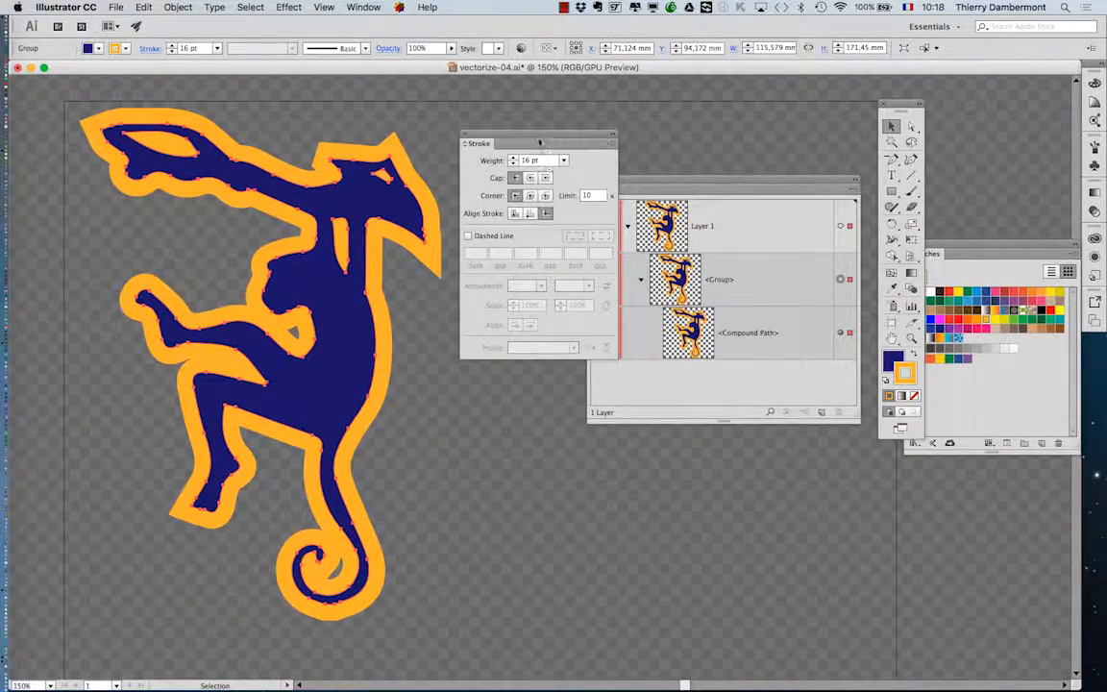
# Set the corners of the monkey's stroke to Round Join, comparing them with Miter Join around the head
pyautogui.moveTo(540, 142)
pyautogui.mouseDown()
pyautogui.moveTo(682, 117)
pyautogui.moveTo(571, 119)
pyautogui.moveTo(538, 274)
pyautogui.mouseUp()
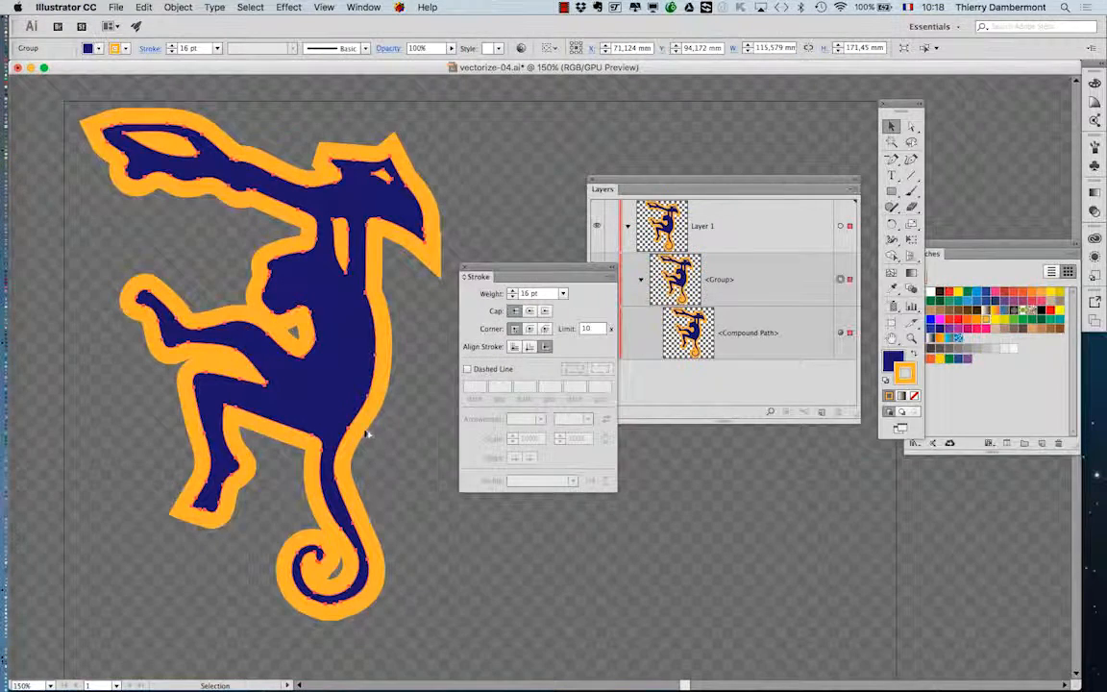
pyautogui.scroll(2, 366, 434)
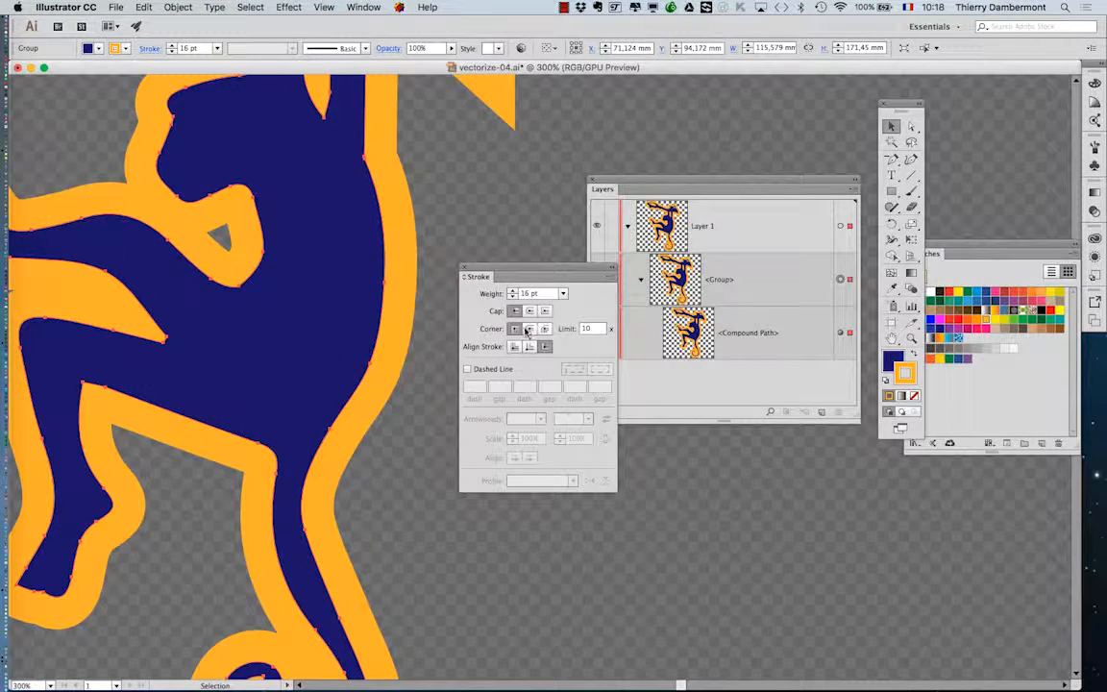
pyautogui.click(528, 329)
pyautogui.click(515, 329)
pyautogui.scroll(10, 348, 326)
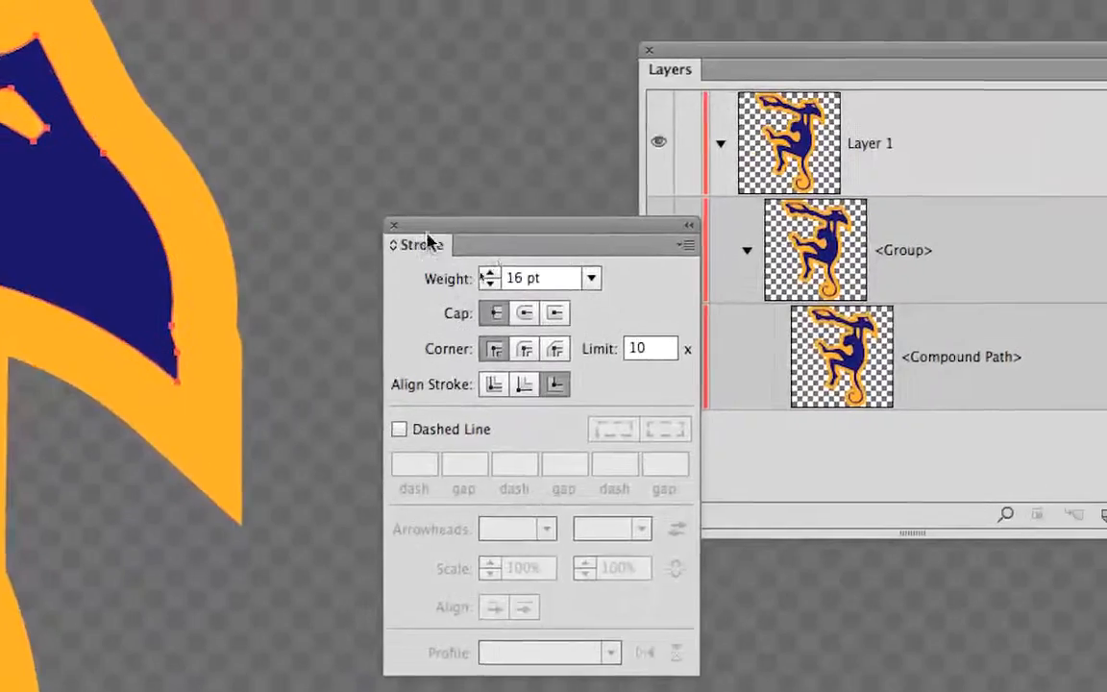
pyautogui.moveTo(439, 226)
pyautogui.mouseDown()
pyautogui.moveTo(376, 191)
pyautogui.moveTo(339, 137)
pyautogui.mouseUp()
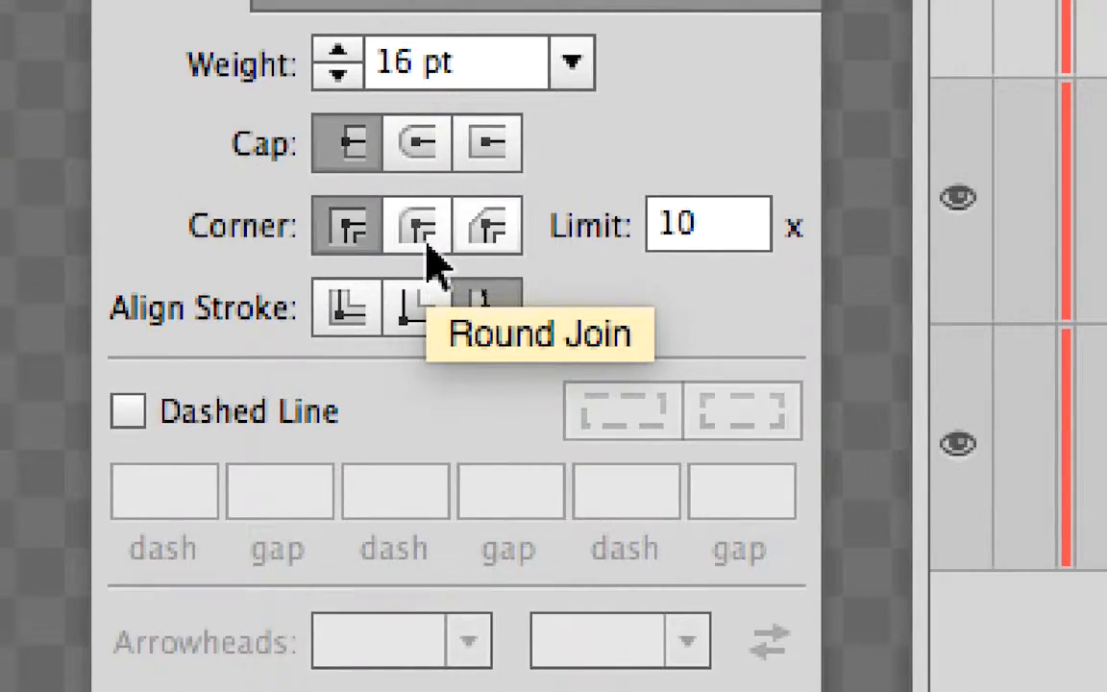
pyautogui.click(423, 236)
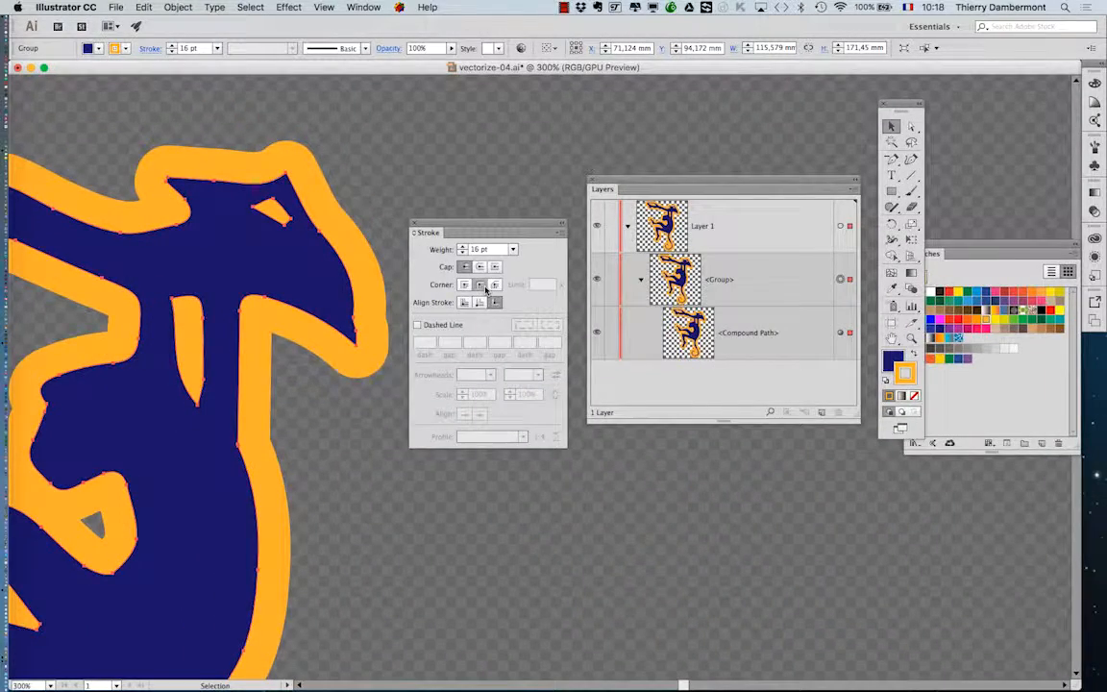
pyautogui.click(467, 285)
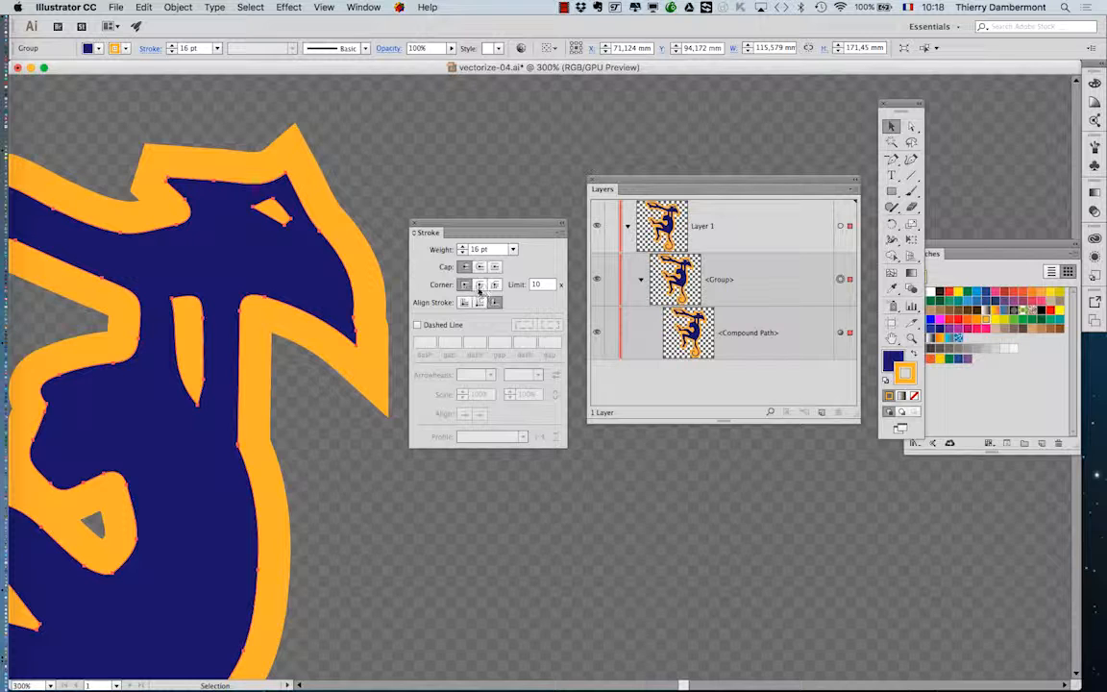
pyautogui.click(479, 286)
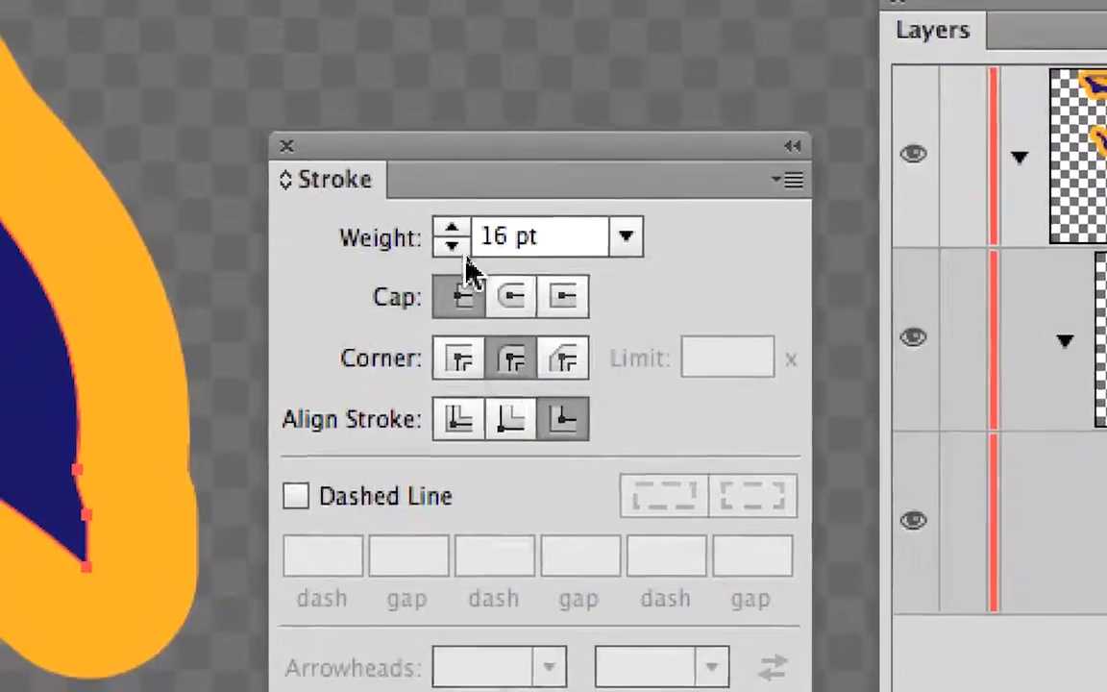
# Reduce the weight of the monkey's orange stroke to 6 pt
pyautogui.click(459, 246)
pyautogui.click(458, 247)
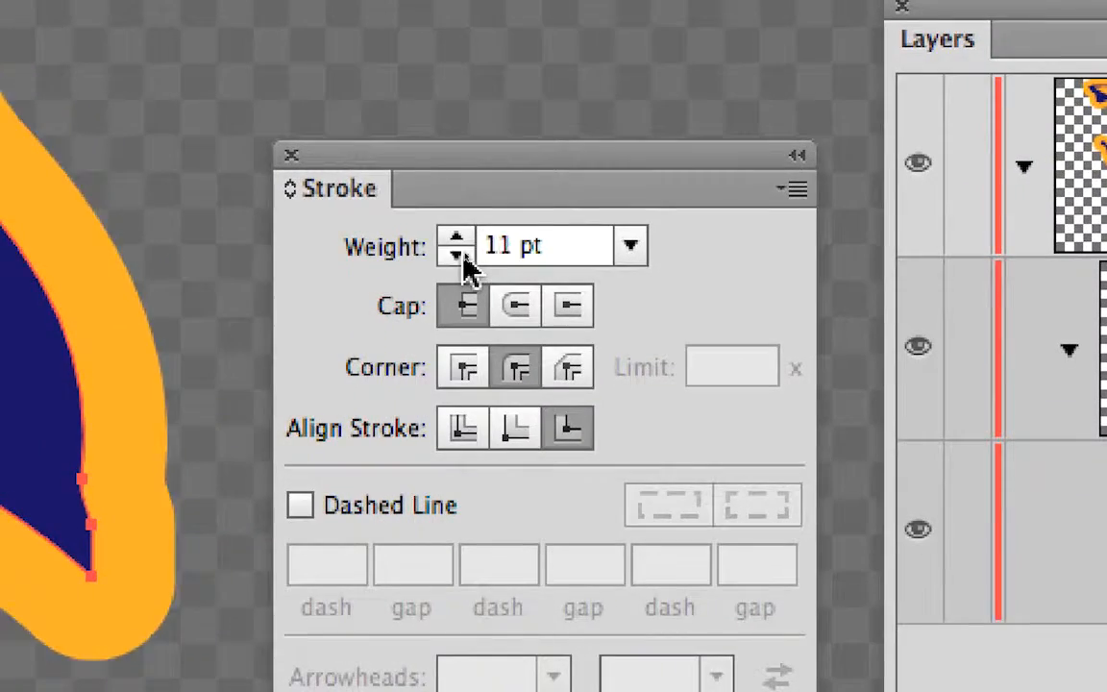
pyautogui.click(459, 246)
pyautogui.click(459, 247)
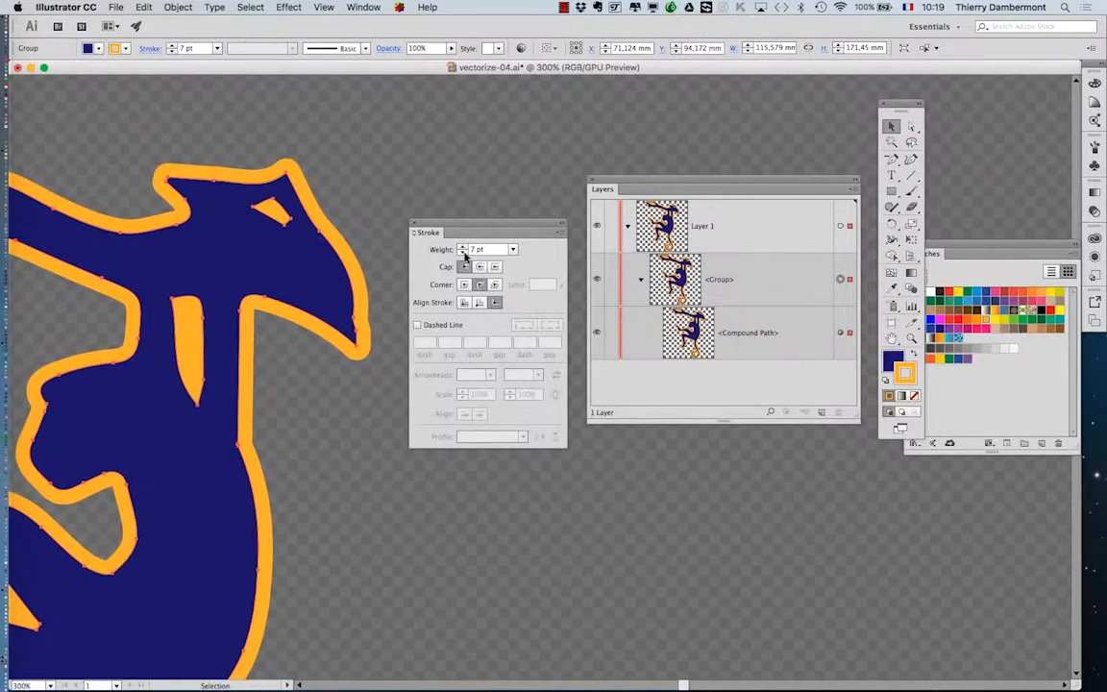
pyautogui.click(464, 253)
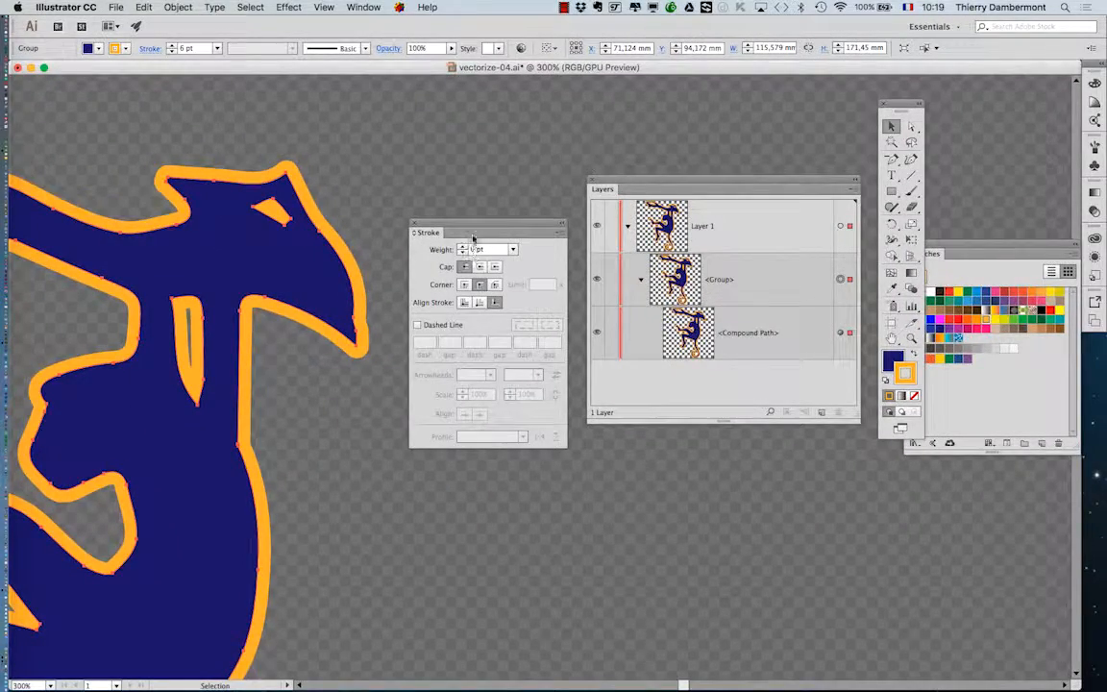
pyautogui.moveTo(473, 237); pyautogui.dragTo(522, 213)
pyautogui.scroll(-2, 312, 322)
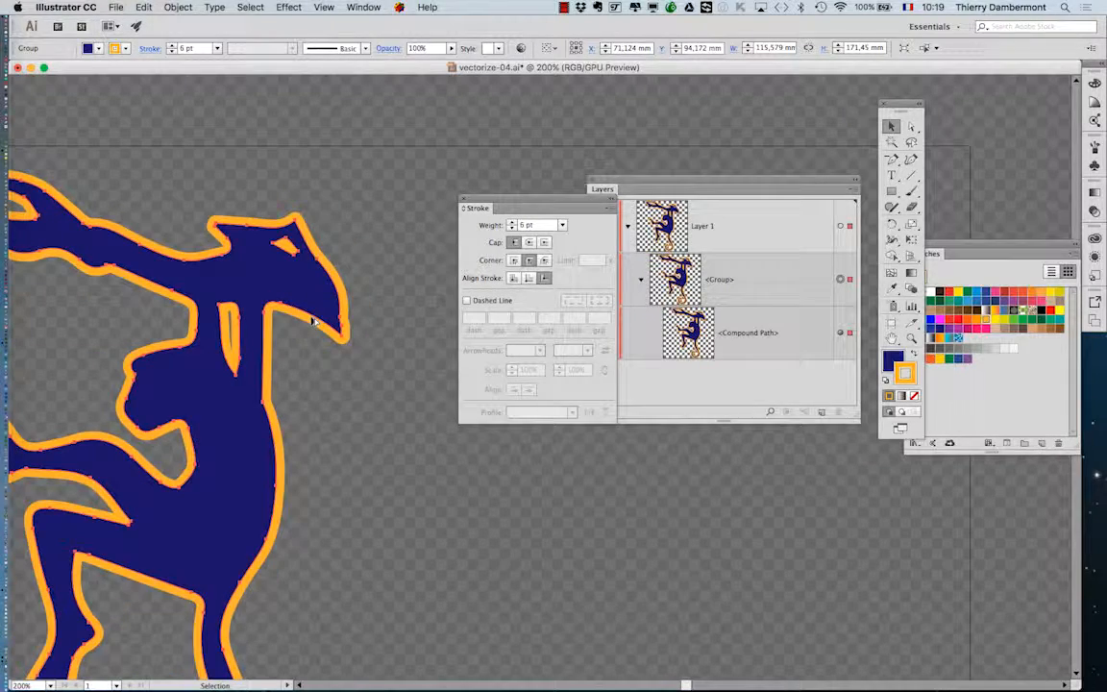
pyautogui.scroll(2, 241, 341)
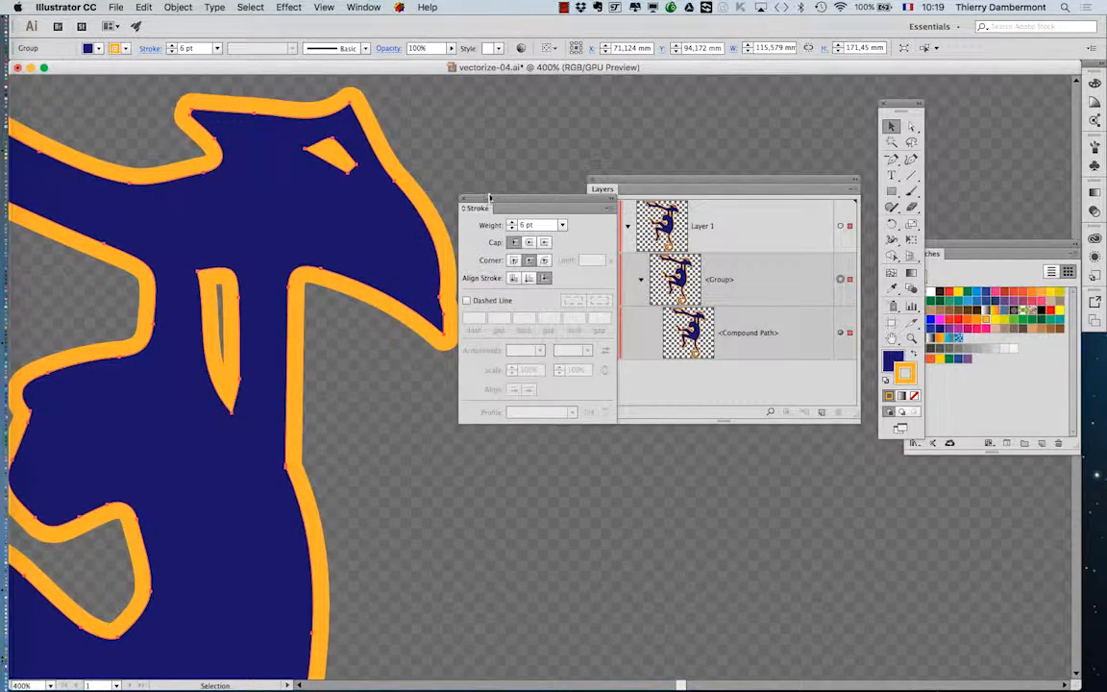
pyautogui.moveTo(490, 200); pyautogui.dragTo(505, 326)
pyautogui.scroll(-2, 316, 348)
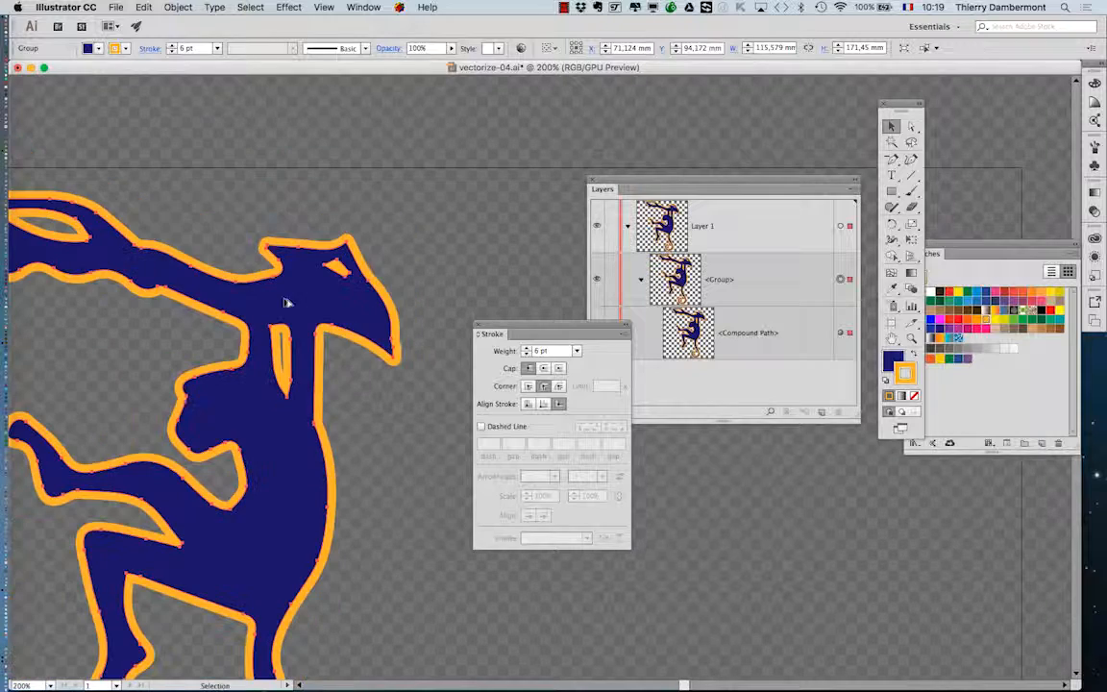
# Save the document as vectorize-05.ai in the B1K1 AI start folder with the Illustrator CC version options
pyautogui.click(119, 7)
pyautogui.click(144, 116)
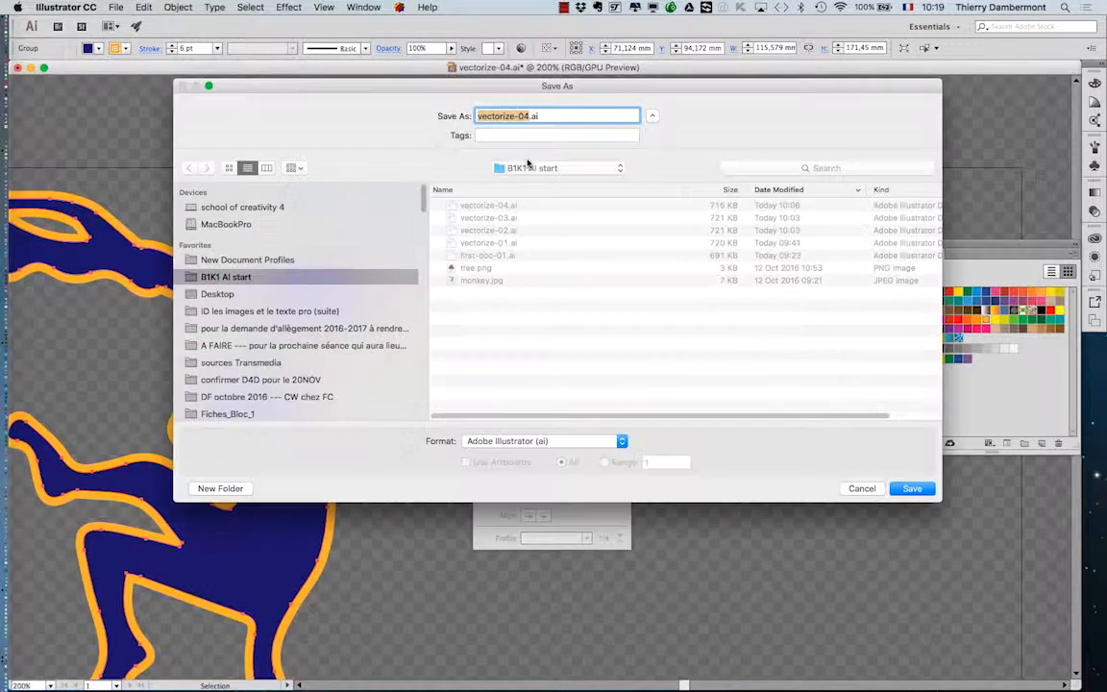
pyautogui.click(527, 116)
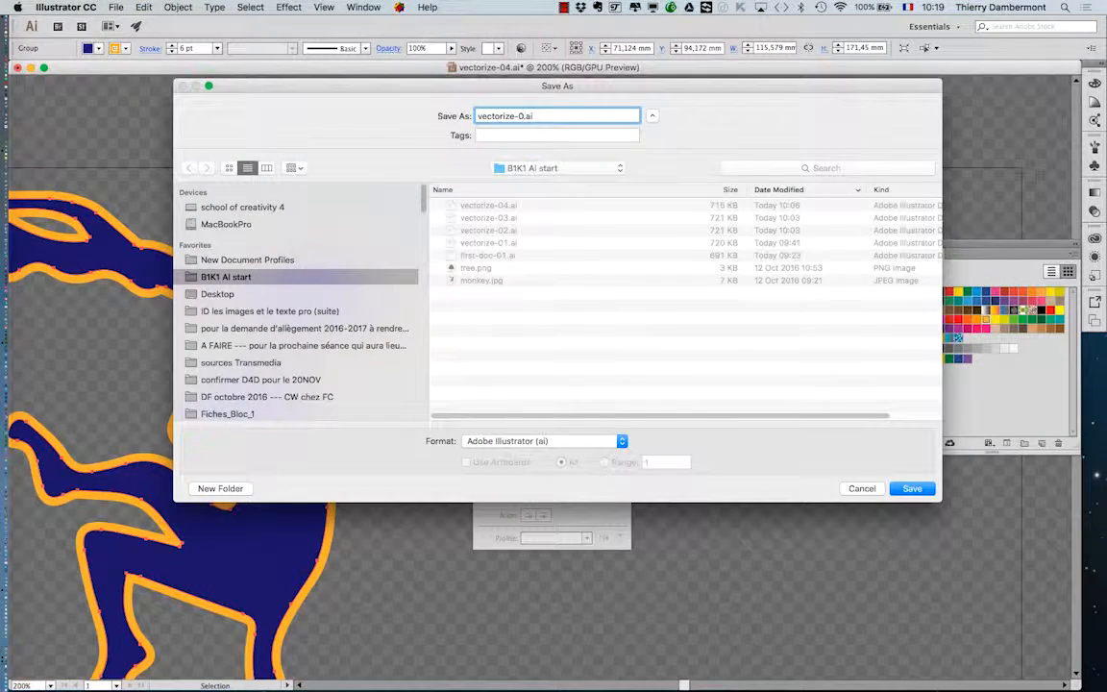
pyautogui.write('5')
pyautogui.press('Return')
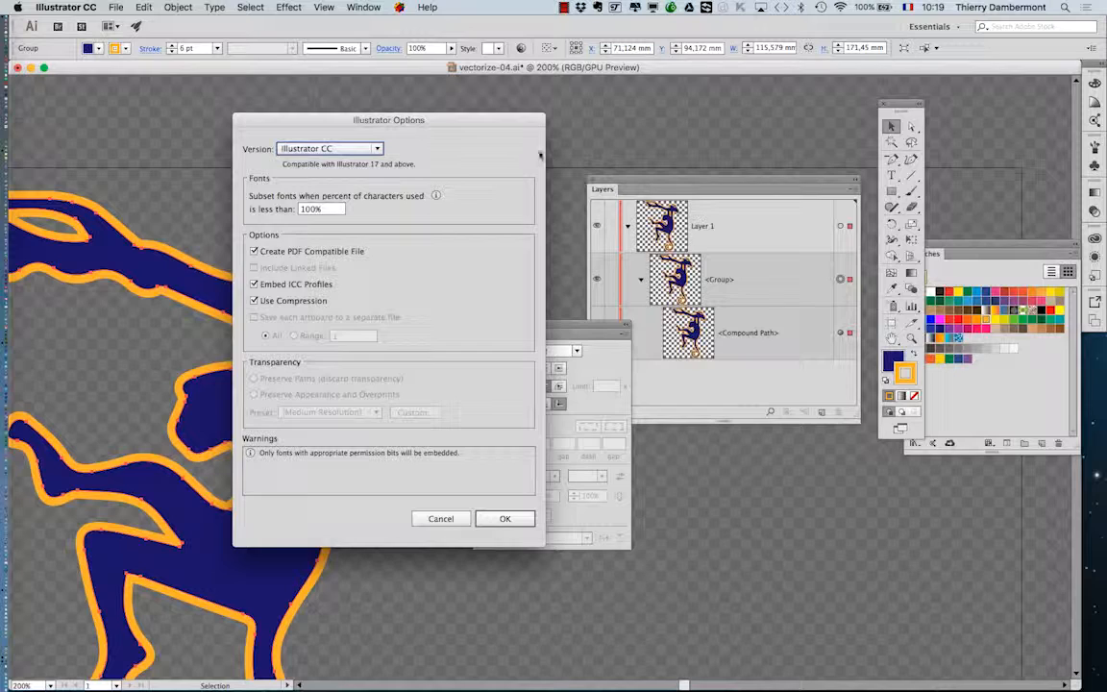
pyautogui.click(528, 521)
pyautogui.moveTo(543, 329); pyautogui.dragTo(732, 486)
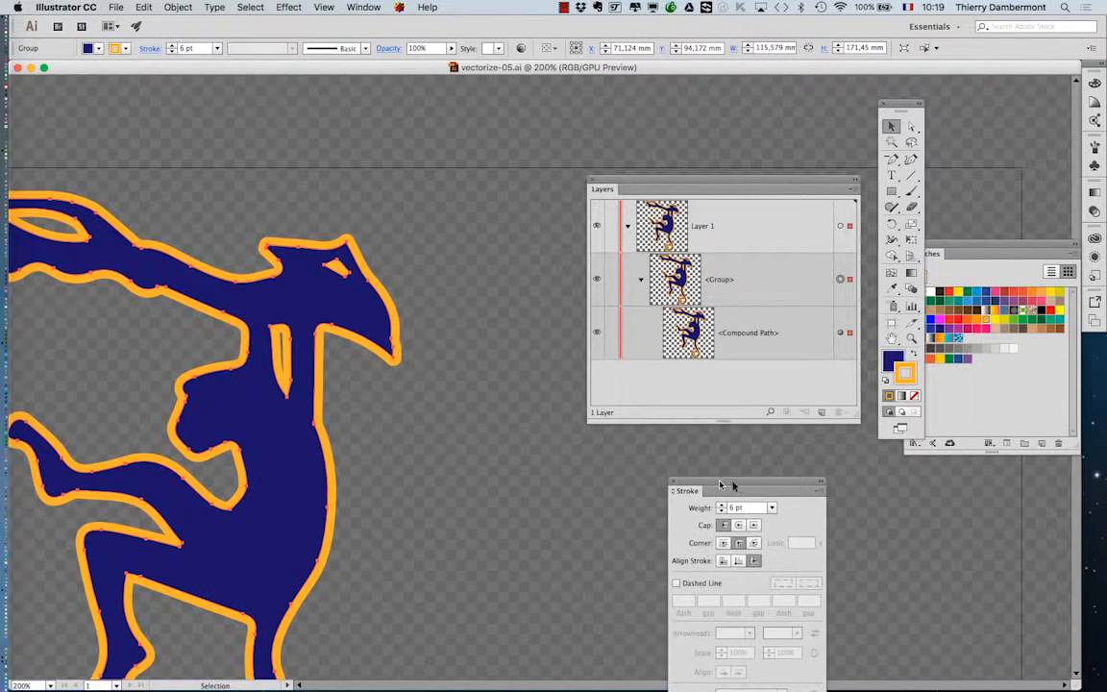
pyautogui.click(115, 7)
pyautogui.click(154, 113)
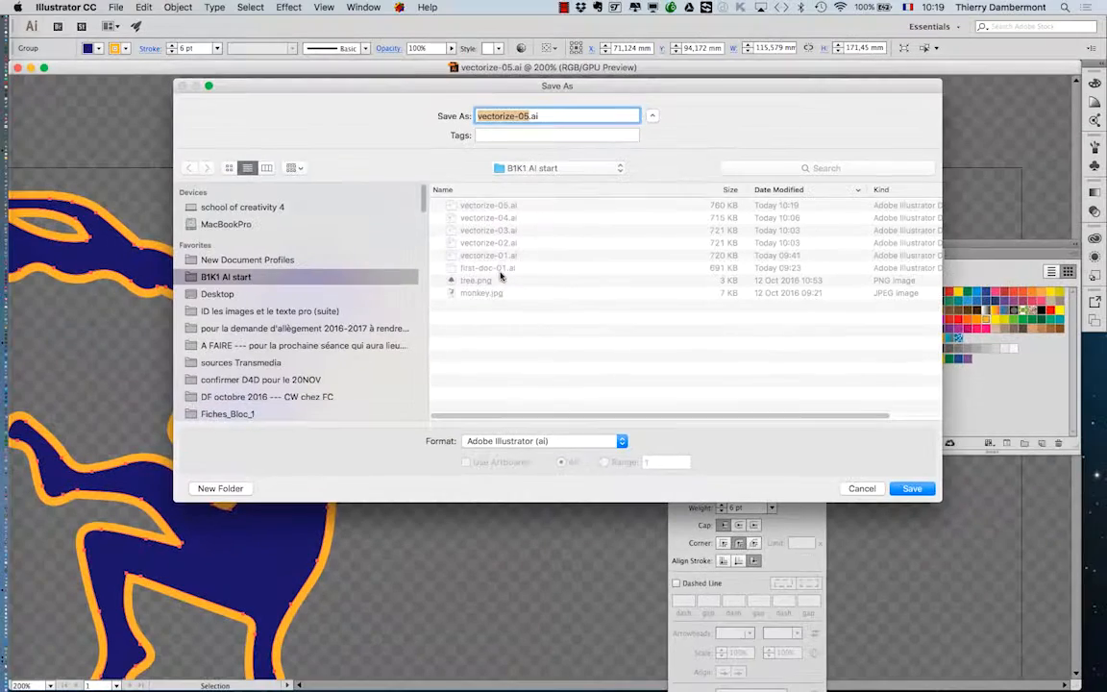
pyautogui.click(862, 490)
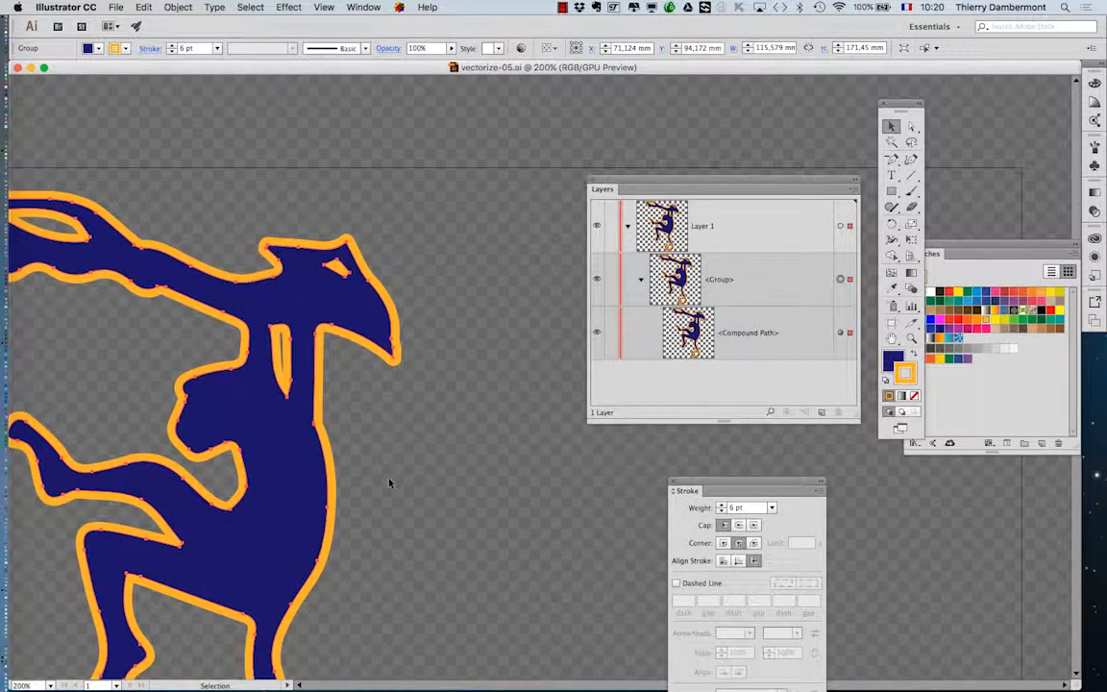
# Bring the whole artboard into view at 66.67% and deselect the monkey
pyautogui.moveTo(401, 462); pyautogui.dragTo(505, 394)
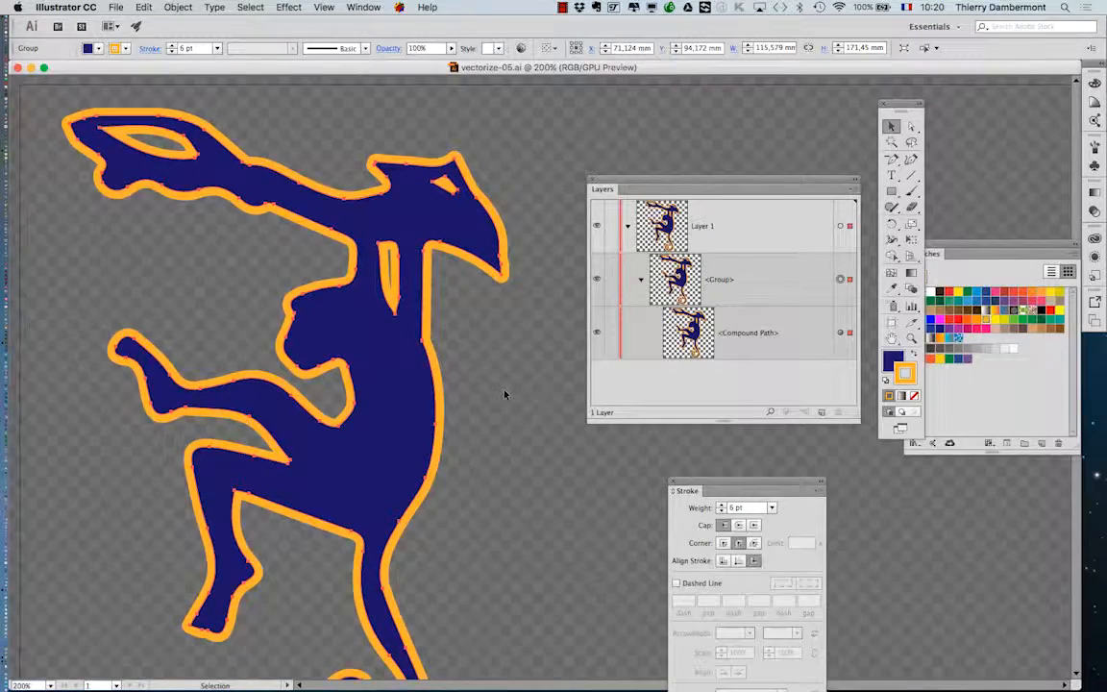
pyautogui.press('super+minus')
pyautogui.hscroll(5, 480, 389)
pyautogui.scroll(-3, 480, 390)
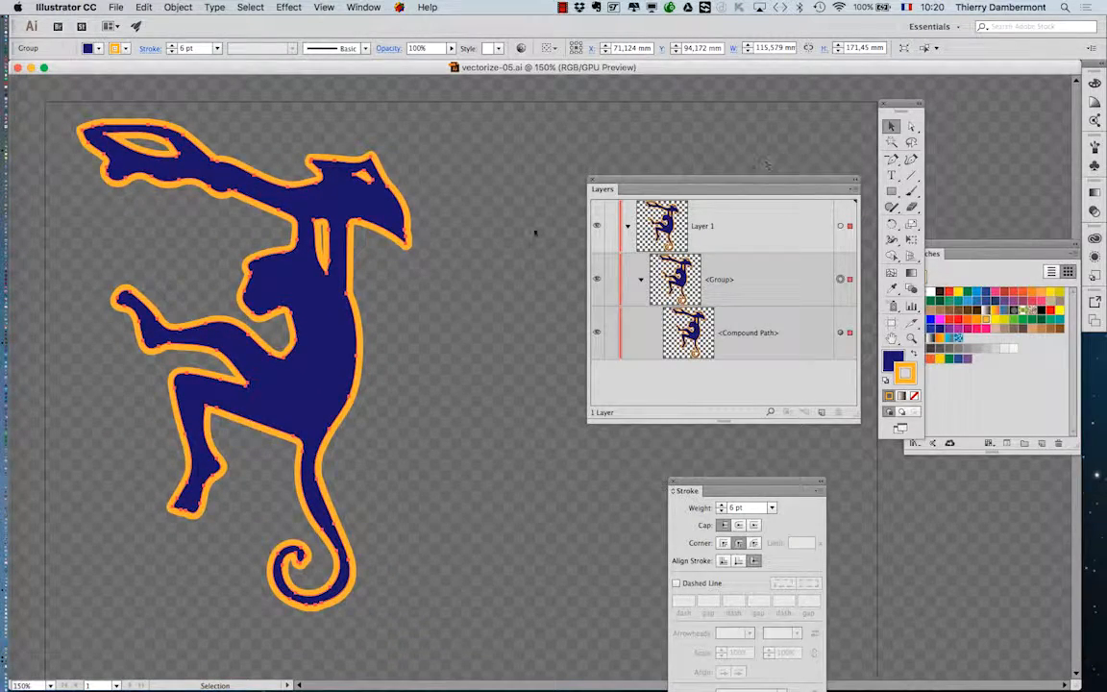
pyautogui.press('super+minus')
pyautogui.press('super+minus')
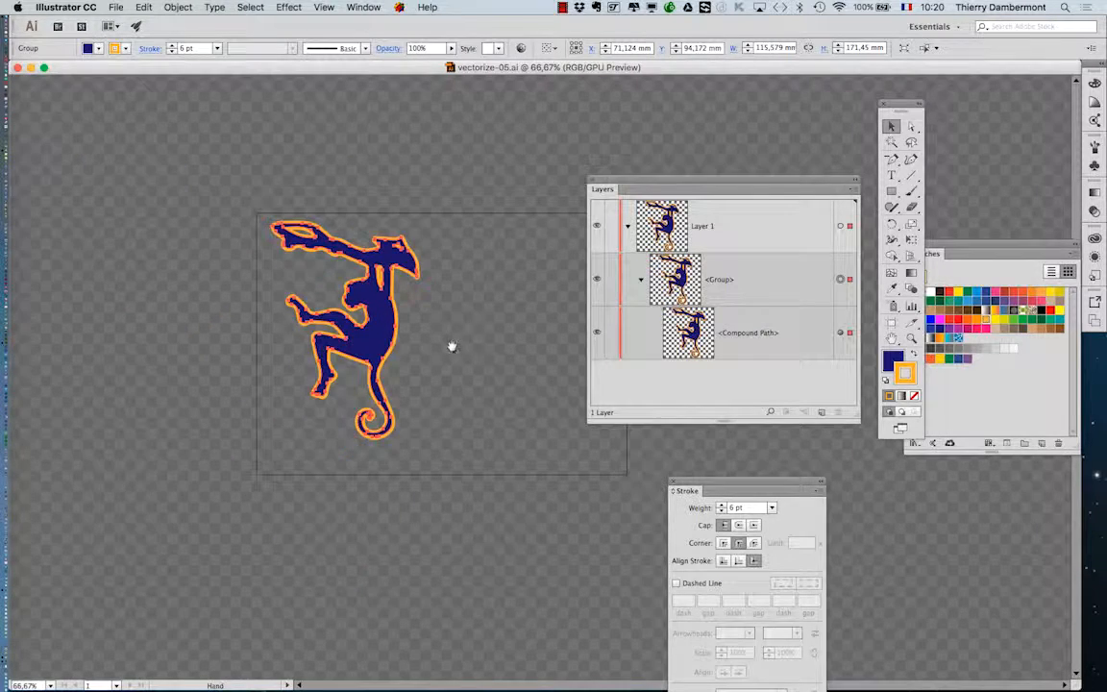
pyautogui.moveTo(450, 346); pyautogui.dragTo(322, 361)
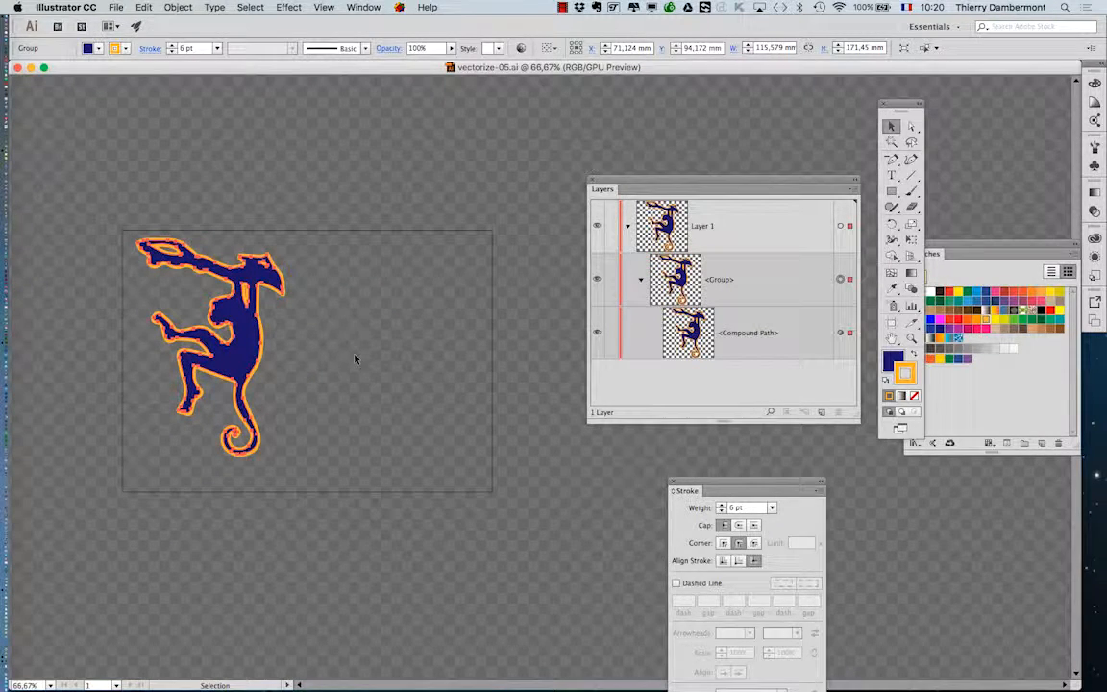
pyautogui.click(356, 358)
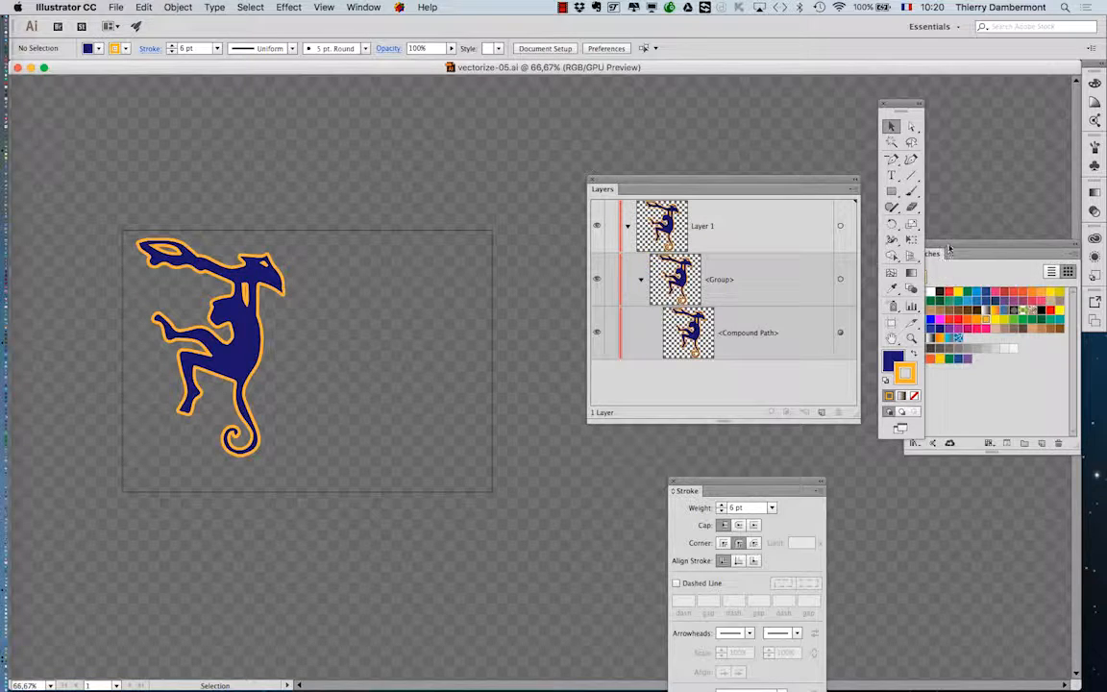
# Move the Swatches and Layers panels clear of the workspace and detach the shape tools as a floating panel above the artboard
pyautogui.moveTo(949, 248); pyautogui.dragTo(79, 99)
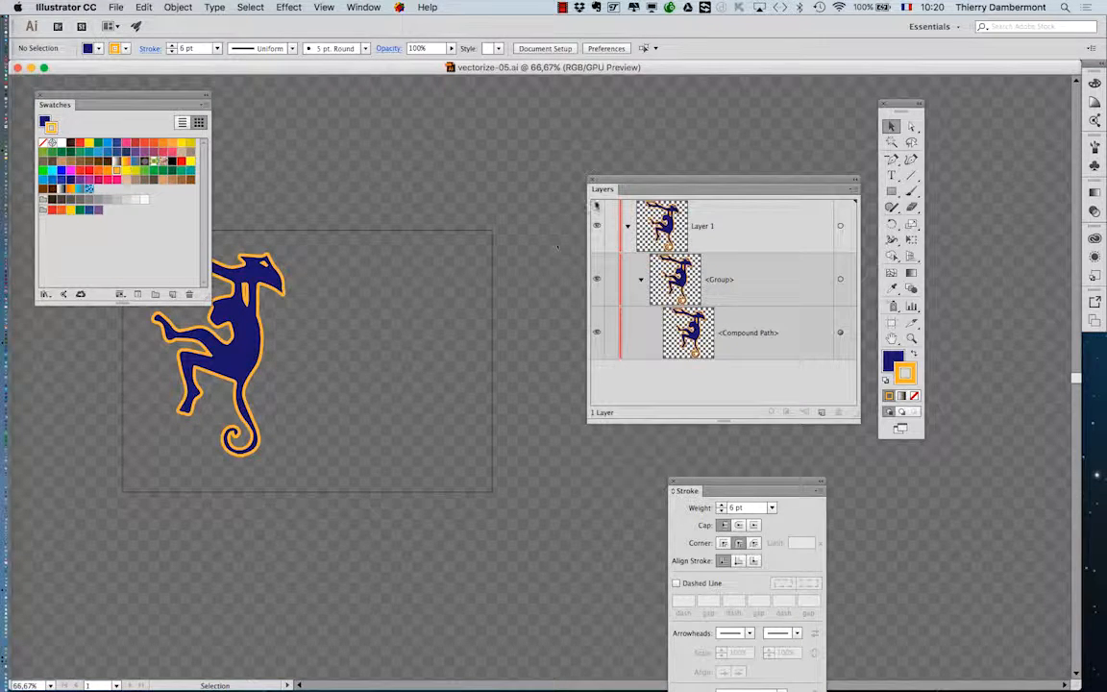
pyautogui.moveTo(618, 183); pyautogui.dragTo(969, 468)
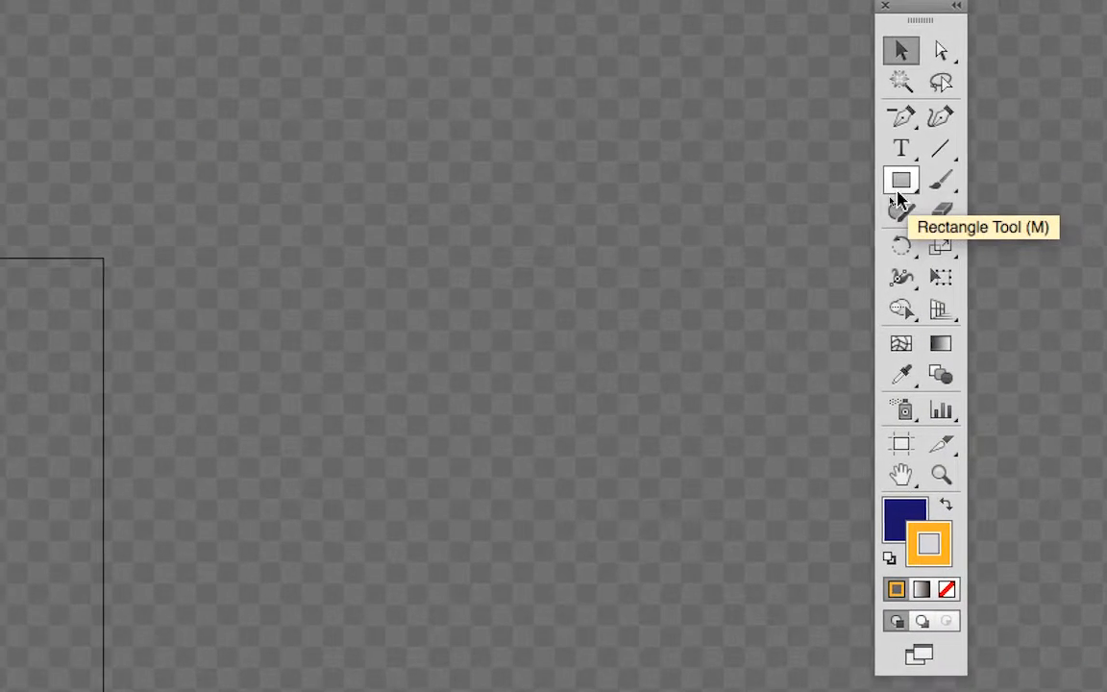
pyautogui.click(870, 207)
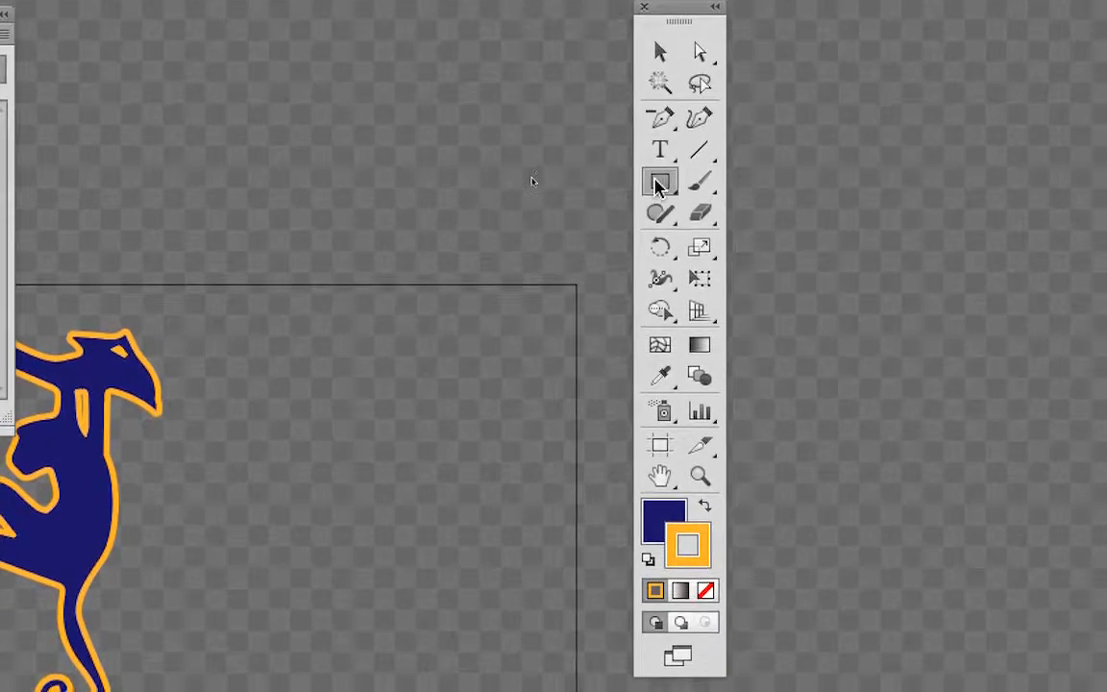
pyautogui.click(647, 223)
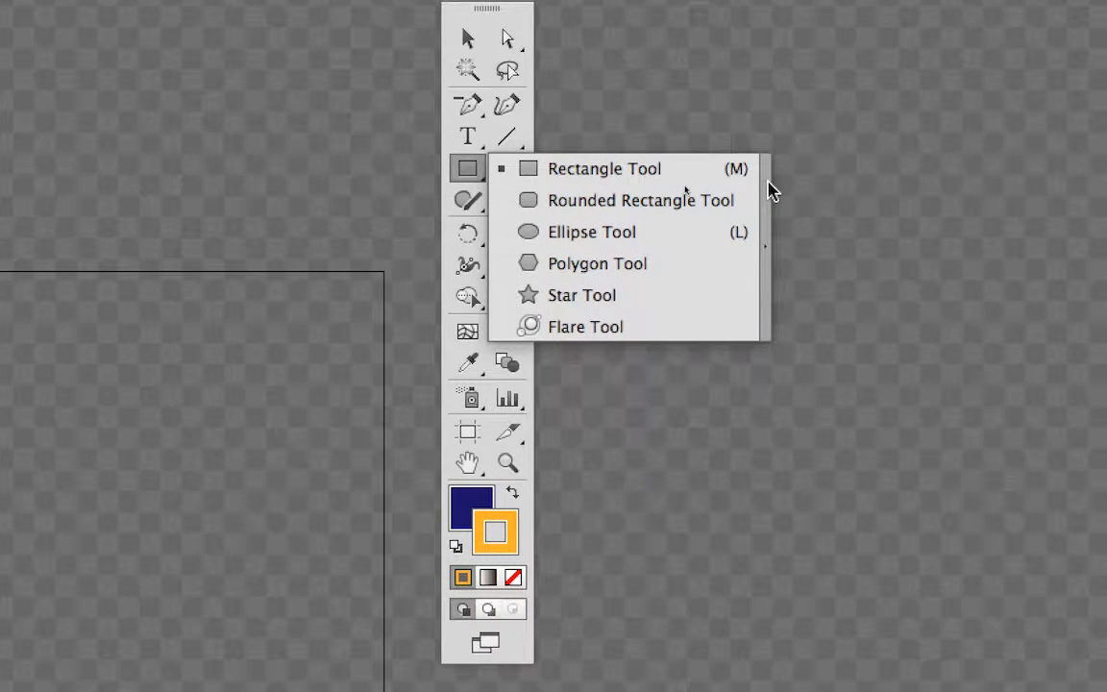
pyautogui.click(768, 181)
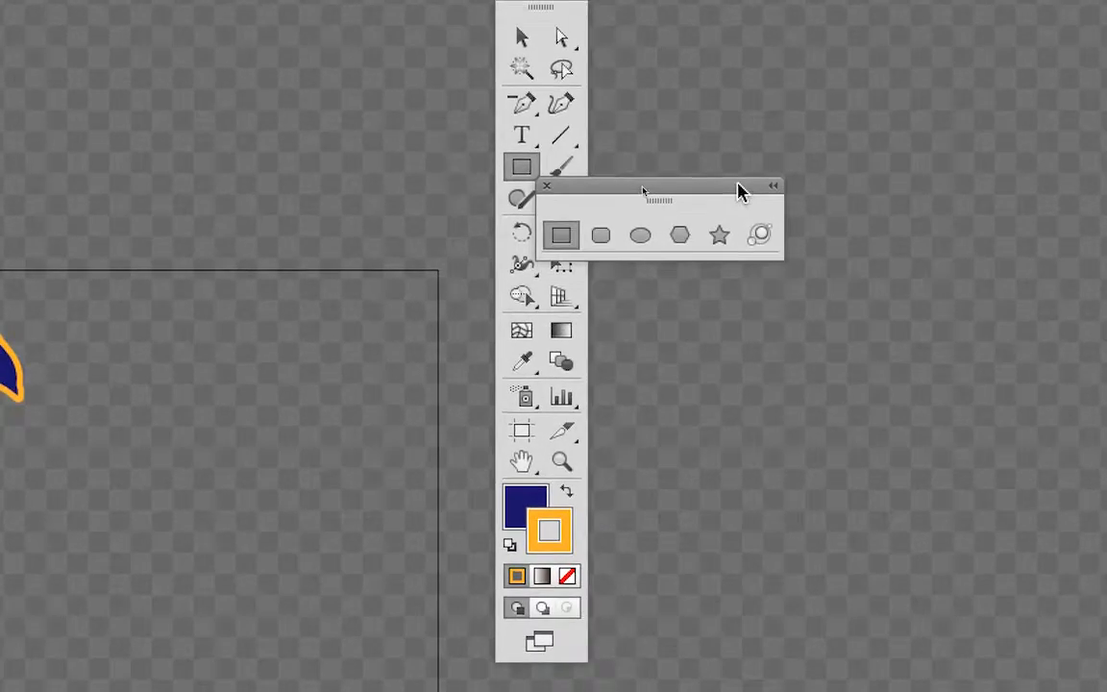
pyautogui.moveTo(684, 185); pyautogui.dragTo(390, 142)
pyautogui.moveTo(640, 176); pyautogui.dragTo(437, 99)
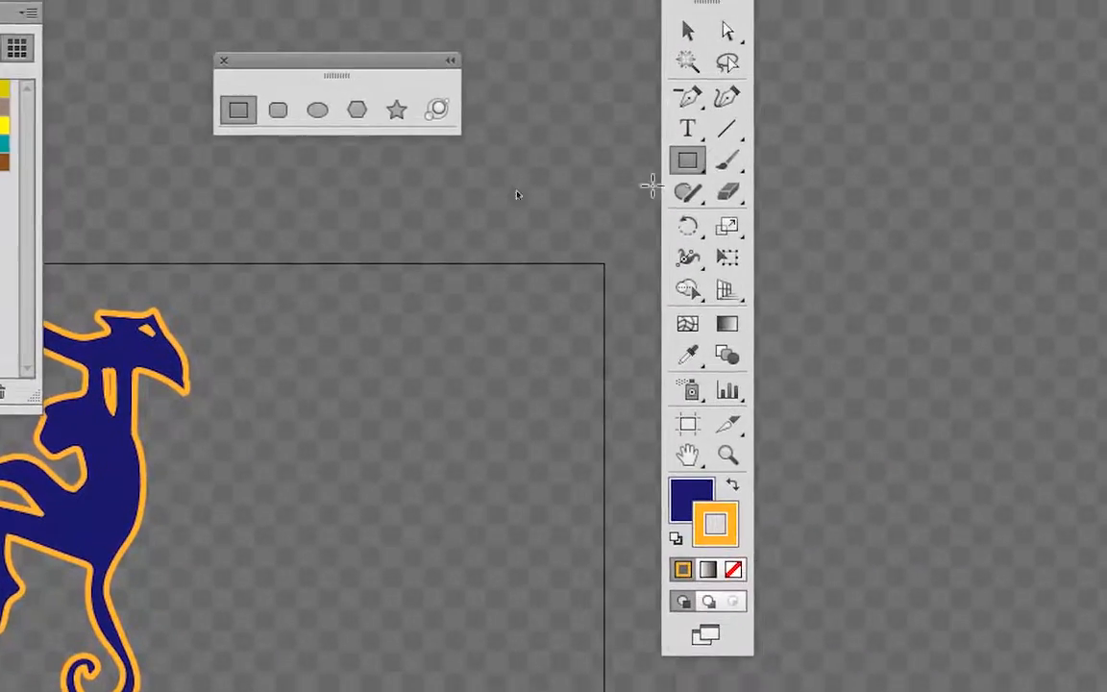
# Detach the pen tools as a floating panel and close that panel again
pyautogui.moveTo(729, 152); pyautogui.dragTo(822, 284)
pyautogui.moveTo(698, 227); pyautogui.dragTo(609, 92)
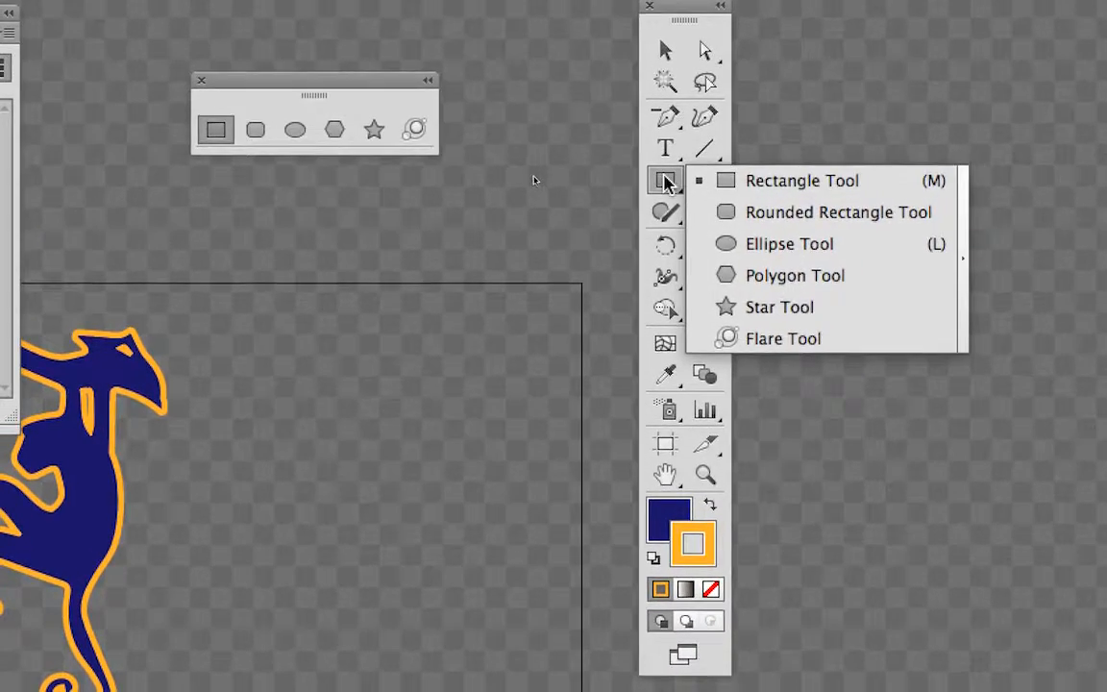
pyautogui.moveTo(665, 180); pyautogui.dragTo(666, 185)
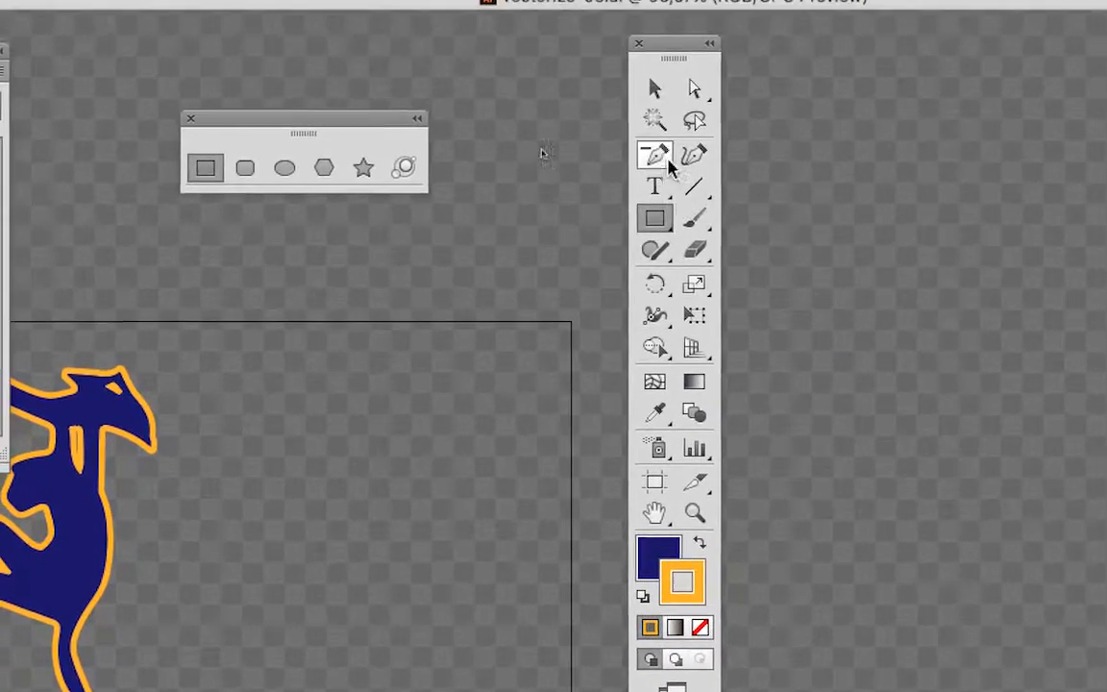
pyautogui.moveTo(664, 42); pyautogui.dragTo(966, 58)
pyautogui.moveTo(769, 162); pyautogui.dragTo(789, 174)
pyautogui.moveTo(608, 173); pyautogui.dragTo(867, 132)
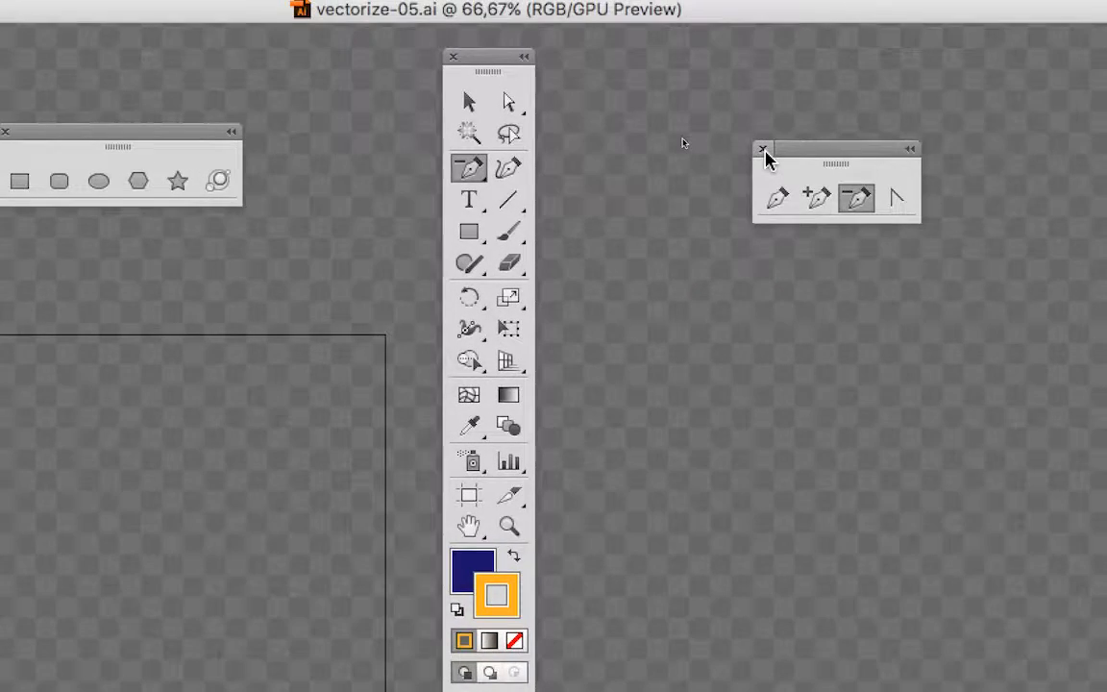
pyautogui.click(764, 151)
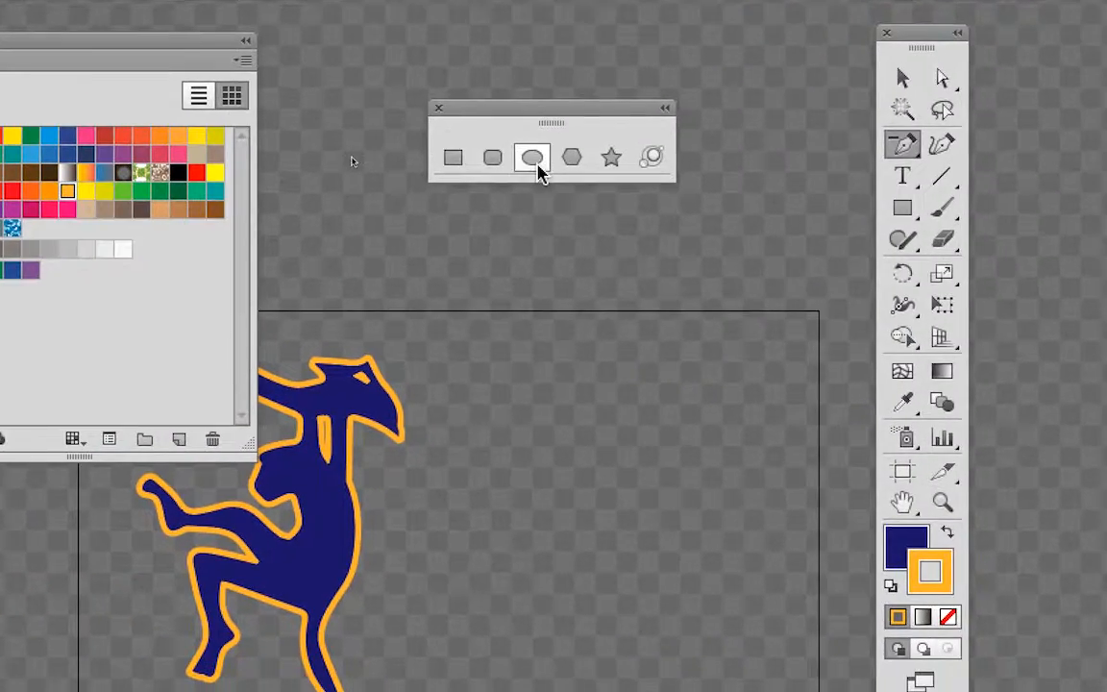
# Draw a hexagon about 246 mm wide and 276 mm high and move it over the artboard's right edge
pyautogui.click(104, 187)
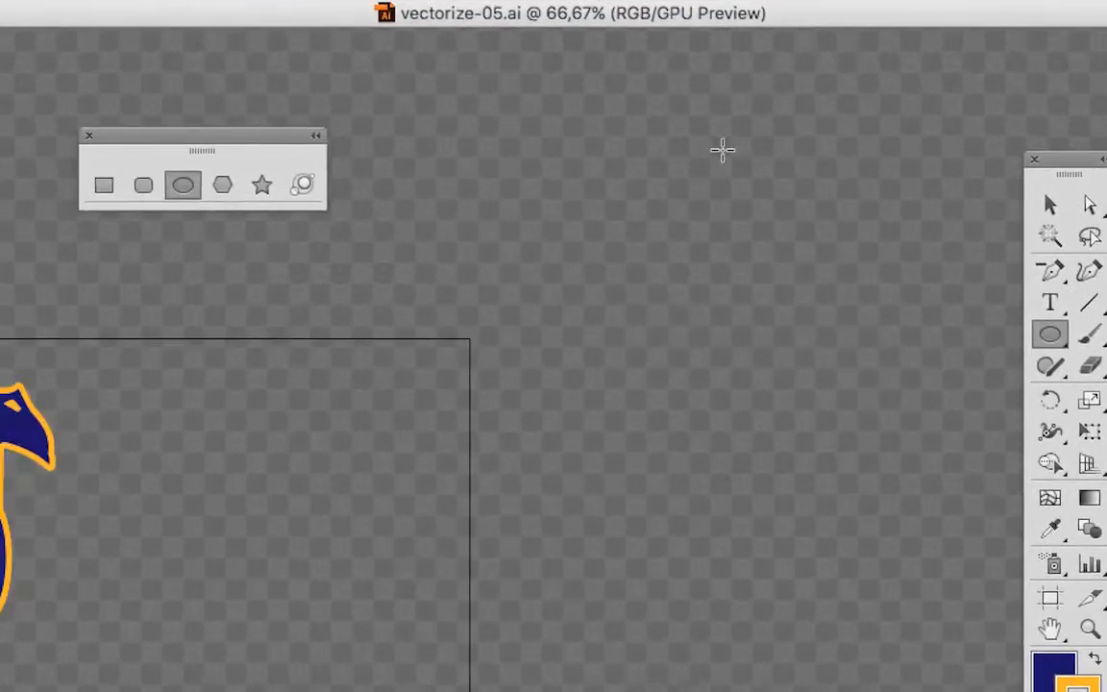
pyautogui.click(223, 188)
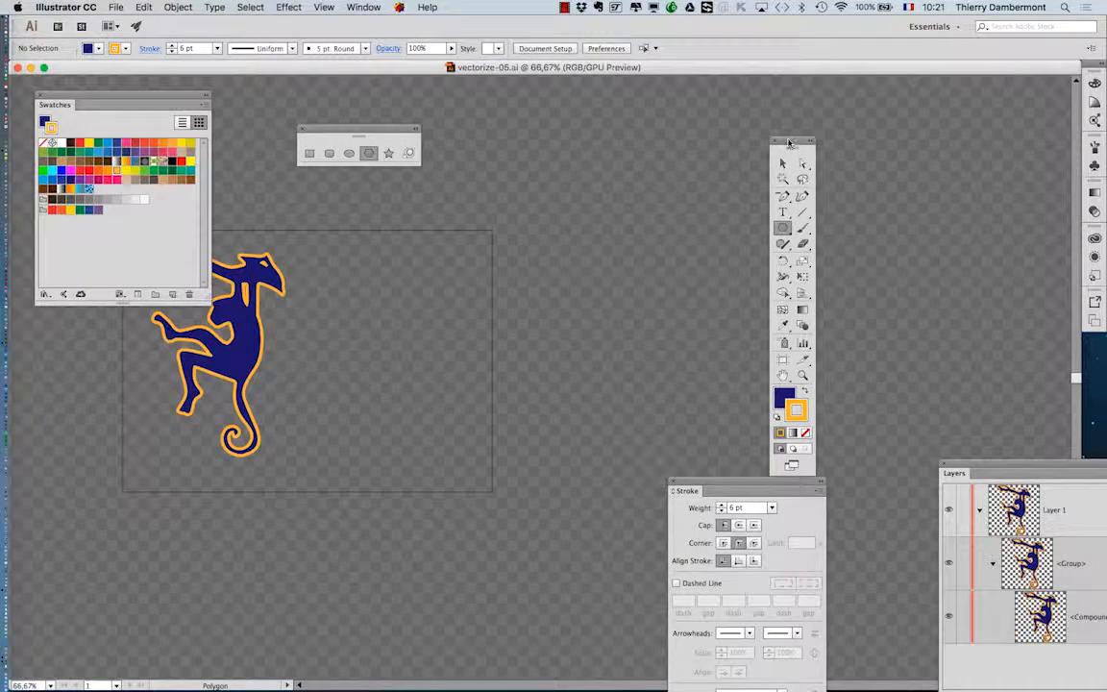
pyautogui.moveTo(788, 141); pyautogui.dragTo(165, 469)
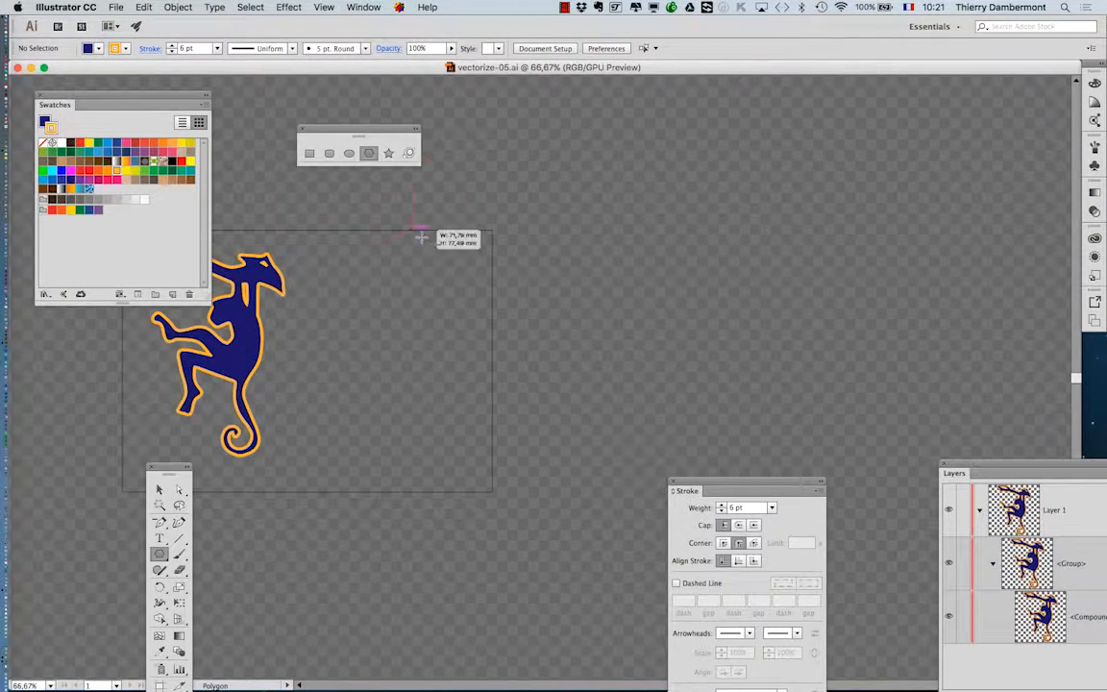
pyautogui.moveTo(420, 236)
pyautogui.mouseDown()
pyautogui.moveTo(586, 324)
pyautogui.moveTo(532, 297)
pyautogui.moveTo(269, 87)
pyautogui.mouseUp()
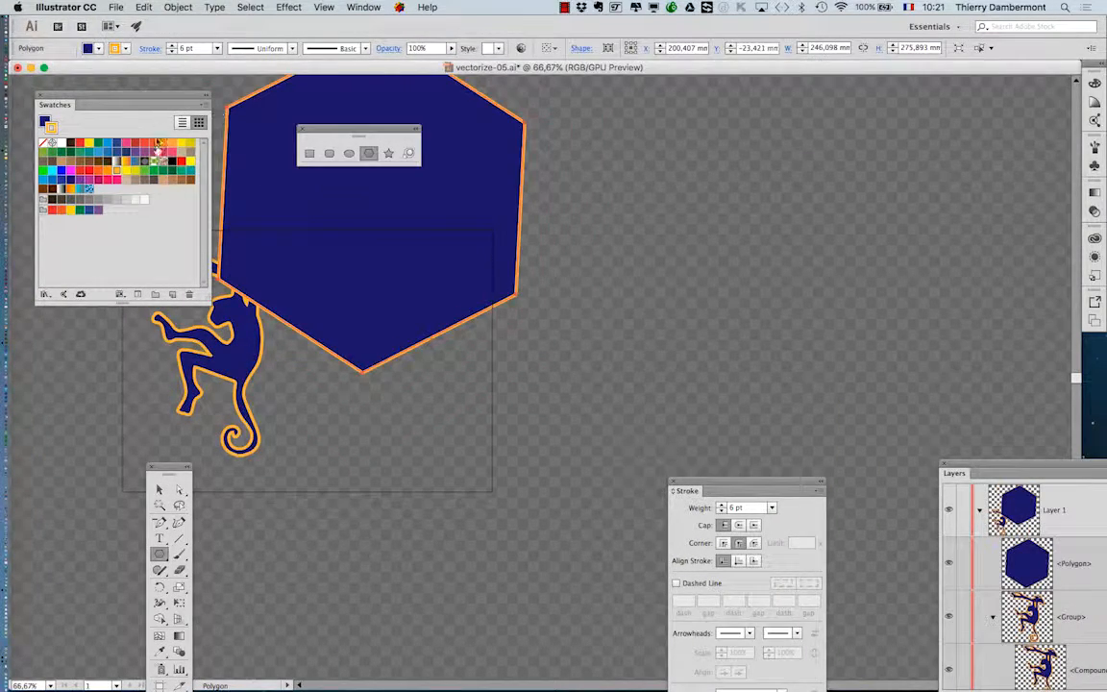
pyautogui.click(159, 488)
pyautogui.moveTo(381, 245); pyautogui.dragTo(501, 399)
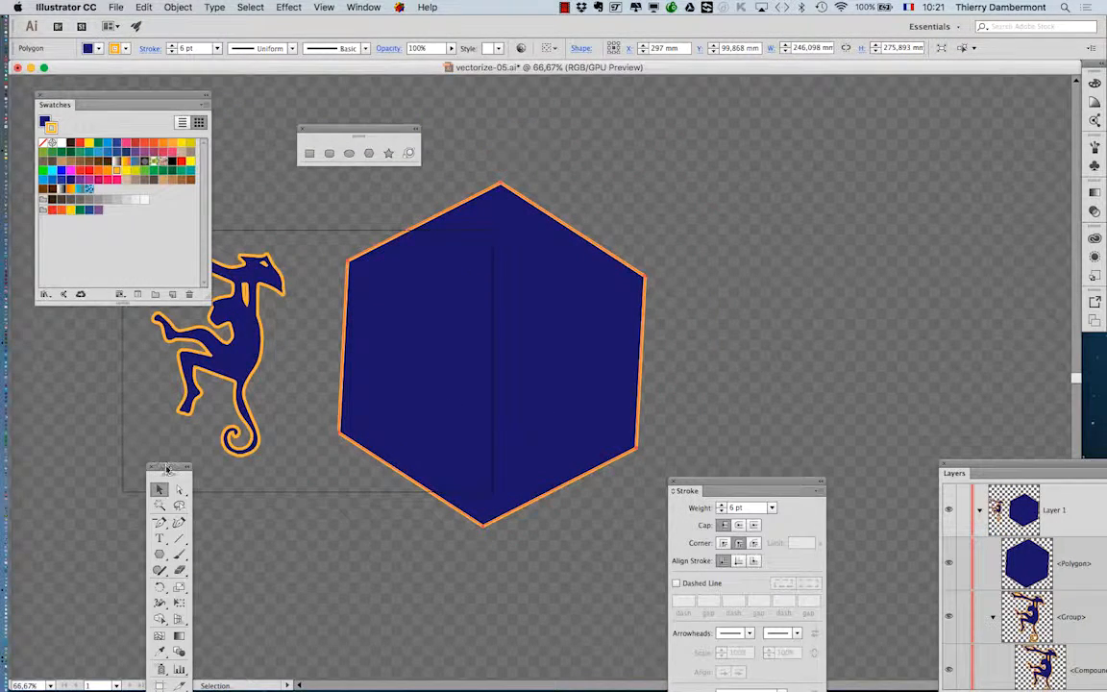
# Scale the hexagon up to about 308 by 345 mm with Free Transform
pyautogui.moveTo(166, 469); pyautogui.dragTo(245, 129)
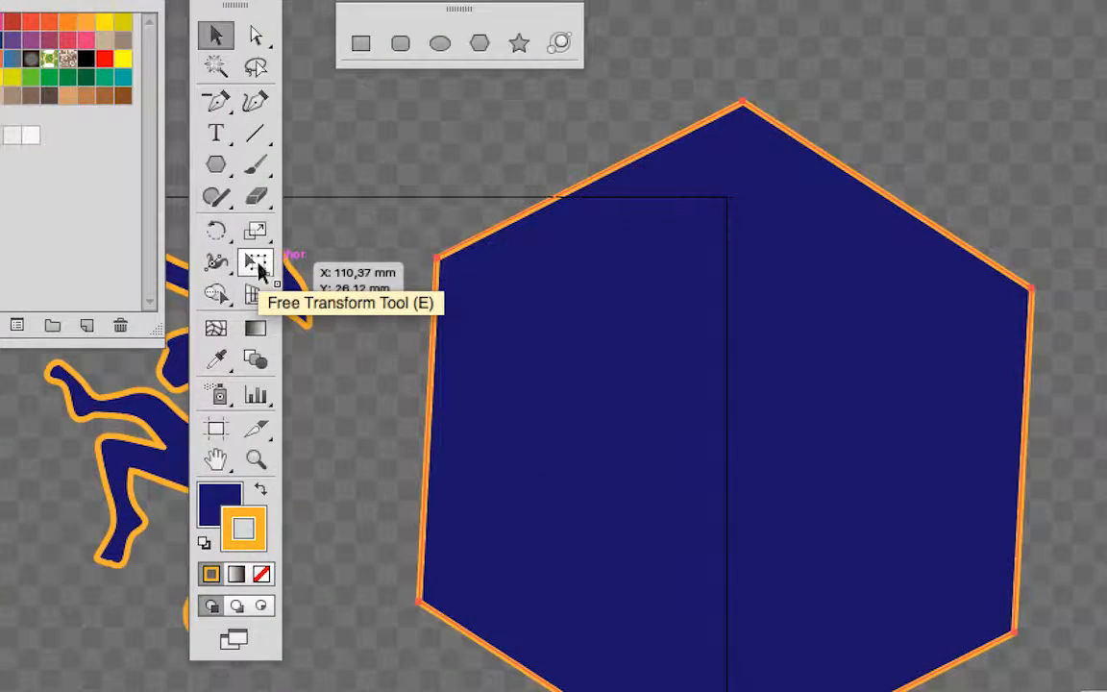
pyautogui.click(258, 272)
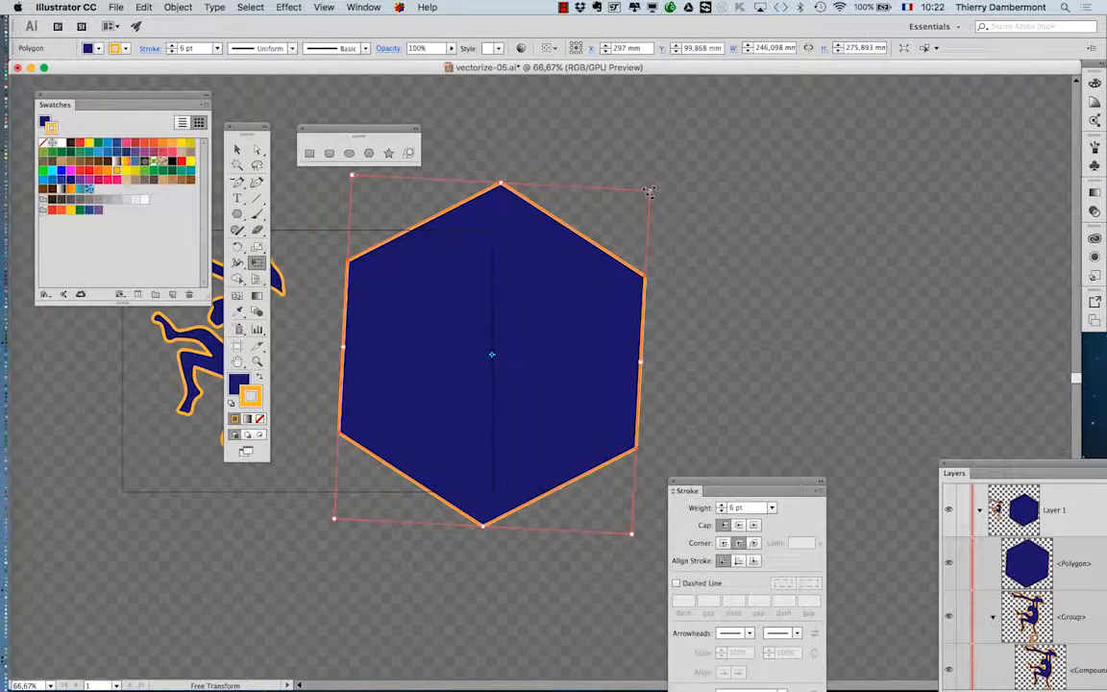
pyautogui.moveTo(649, 192); pyautogui.dragTo(729, 107)
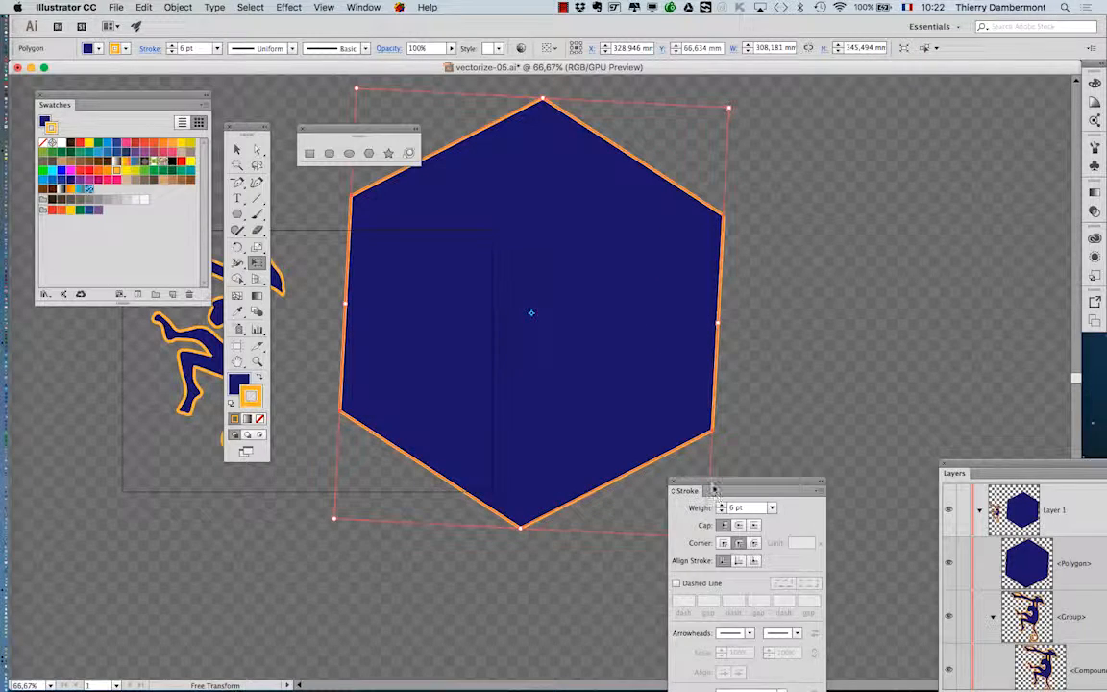
# Rotate and enlarge the hexagon to bounds of about 412 by 366 mm, and move it further from the monkey
pyautogui.moveTo(714, 489); pyautogui.dragTo(94, 501)
pyautogui.moveTo(711, 538); pyautogui.dragTo(711, 471)
pyautogui.moveTo(685, 433); pyautogui.dragTo(703, 490)
pyautogui.moveTo(832, 541); pyautogui.dragTo(662, 540)
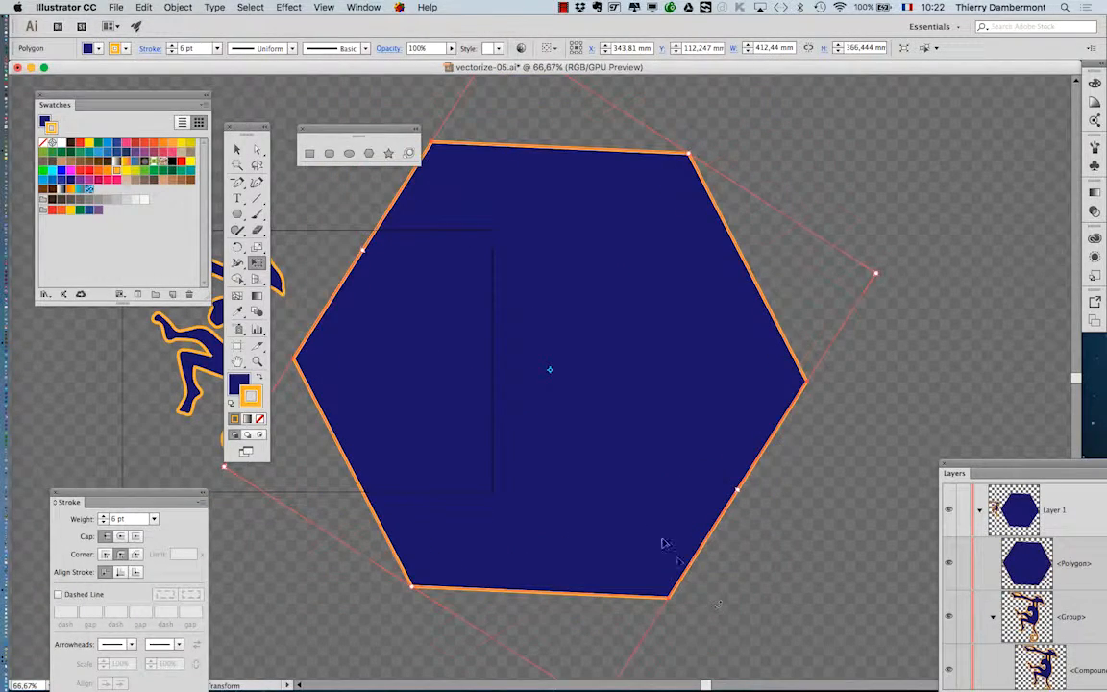
pyautogui.moveTo(471, 328); pyautogui.dragTo(540, 353)
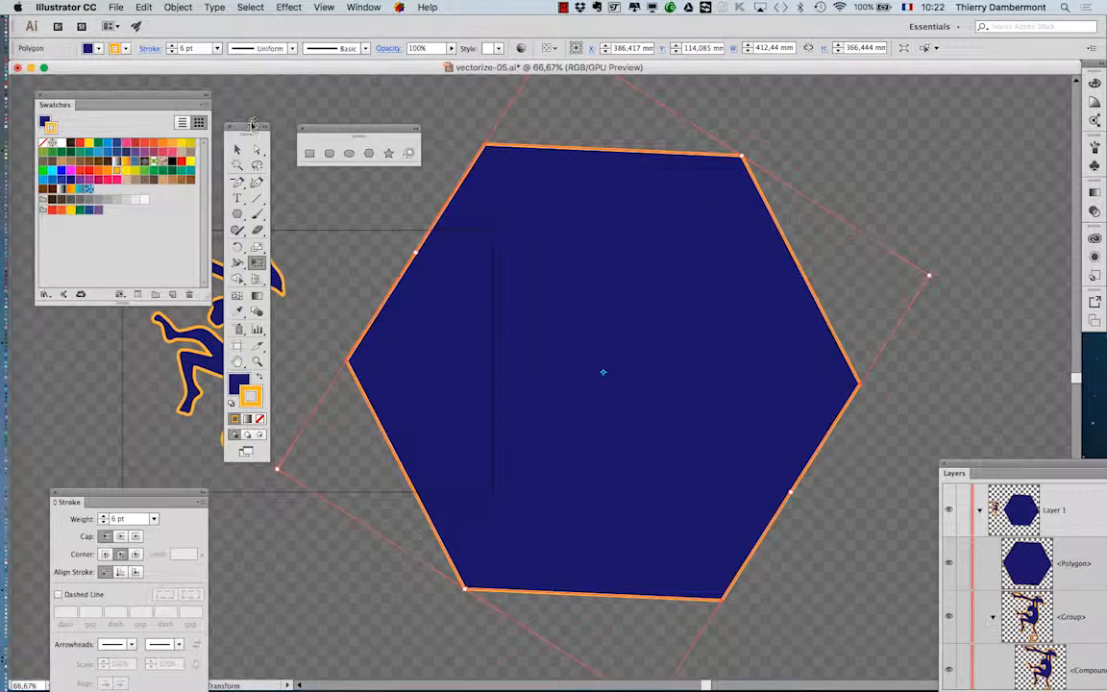
# Make the hexagon's fill active for editing and arrange the Tools and Swatches panels over the hexagon
pyautogui.moveTo(252, 125)
pyautogui.mouseDown()
pyautogui.moveTo(235, 127)
pyautogui.moveTo(118, 266)
pyautogui.moveTo(937, 162)
pyautogui.moveTo(992, 130)
pyautogui.moveTo(997, 97)
pyautogui.moveTo(109, 100)
pyautogui.moveTo(247, 106)
pyautogui.mouseUp()
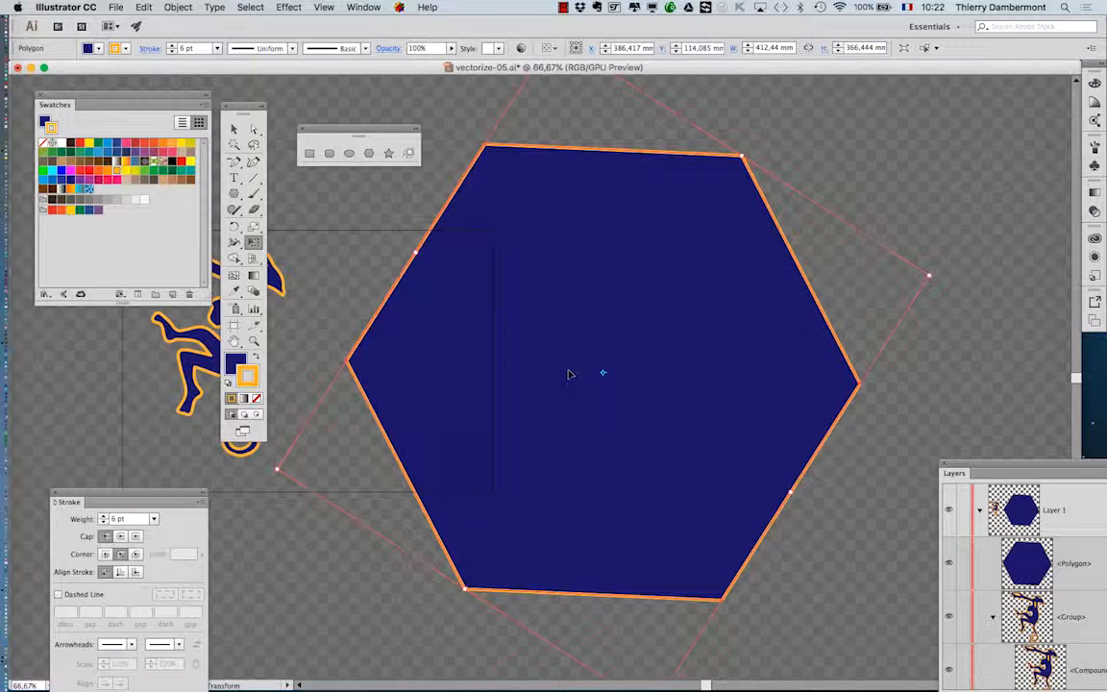
pyautogui.moveTo(176, 99); pyautogui.dragTo(972, 128)
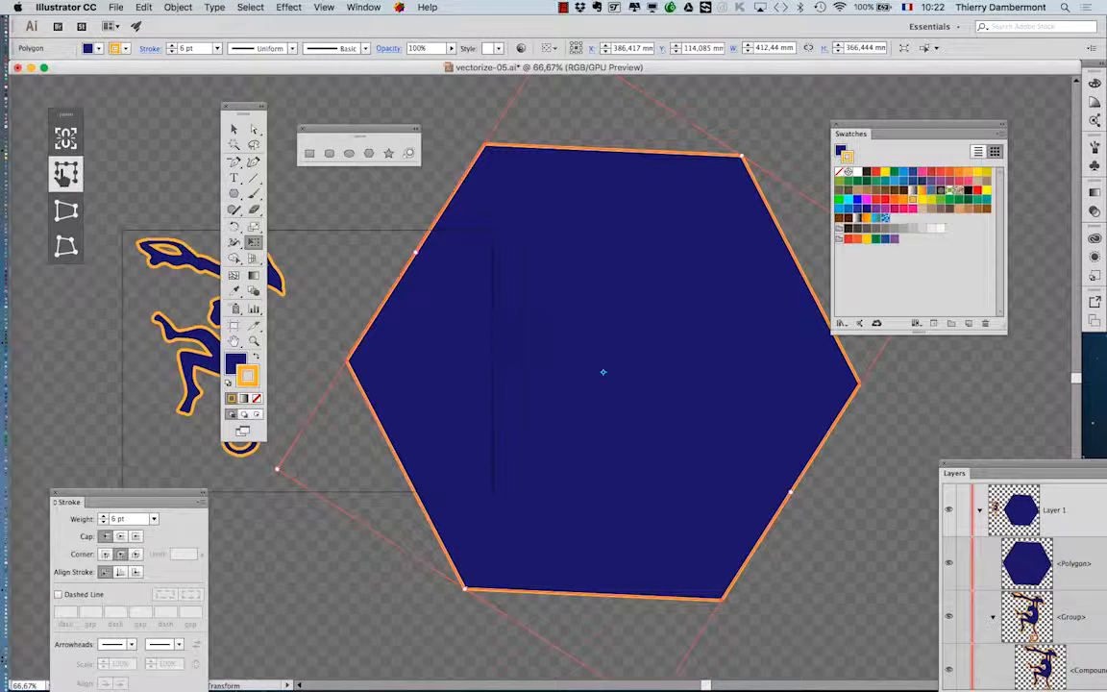
pyautogui.moveTo(242, 110); pyautogui.dragTo(780, 99)
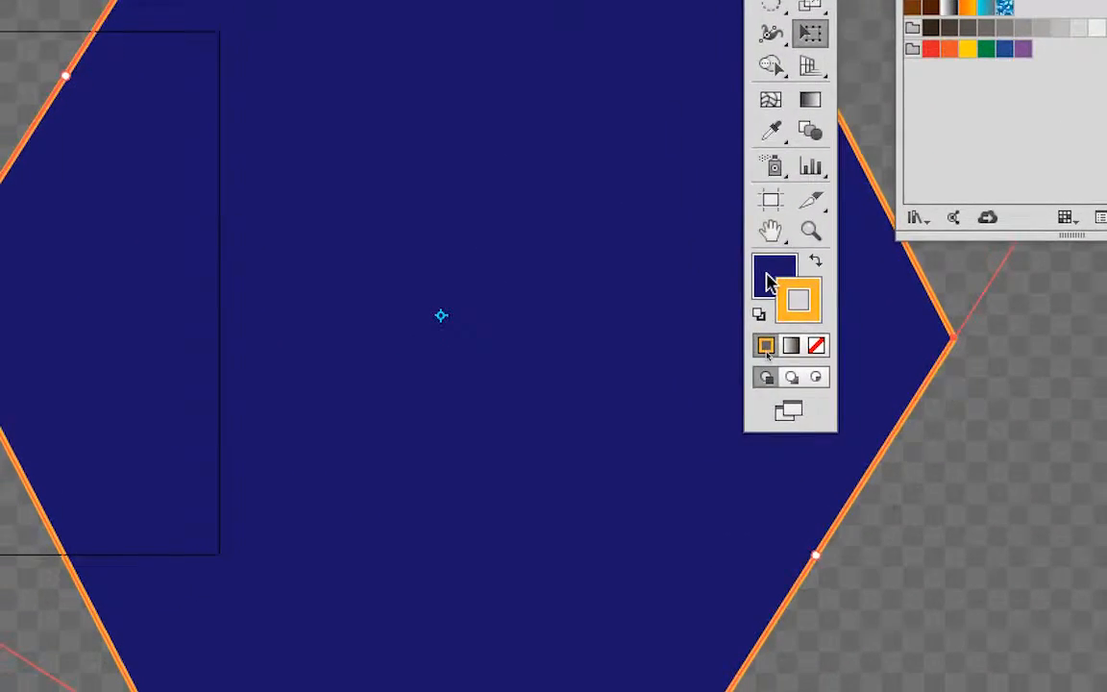
pyautogui.click(769, 278)
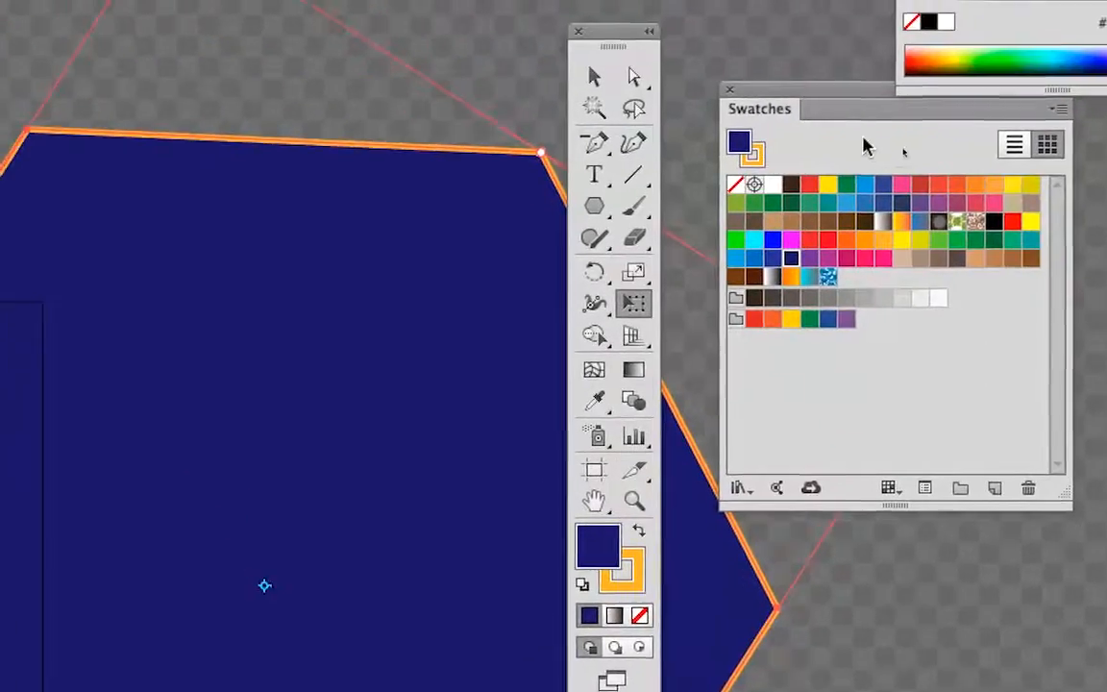
pyautogui.moveTo(858, 124); pyautogui.dragTo(642, 113)
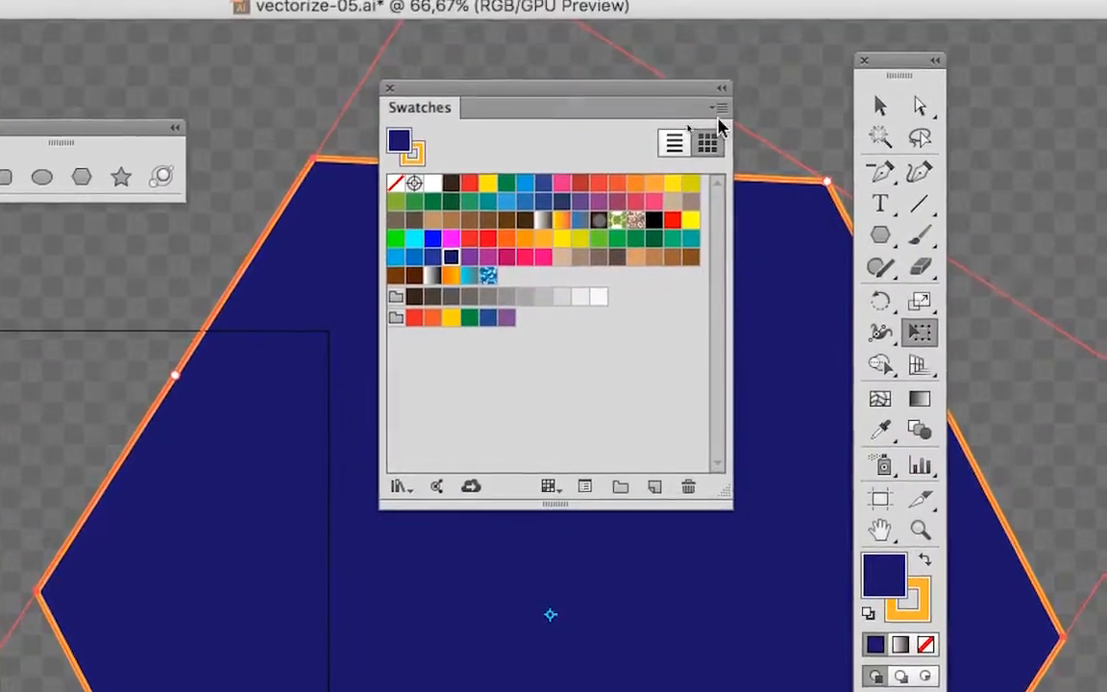
# Show the swatches in Large Thumbnail View and lengthen their panel to reveal the whole collection
pyautogui.click(718, 116)
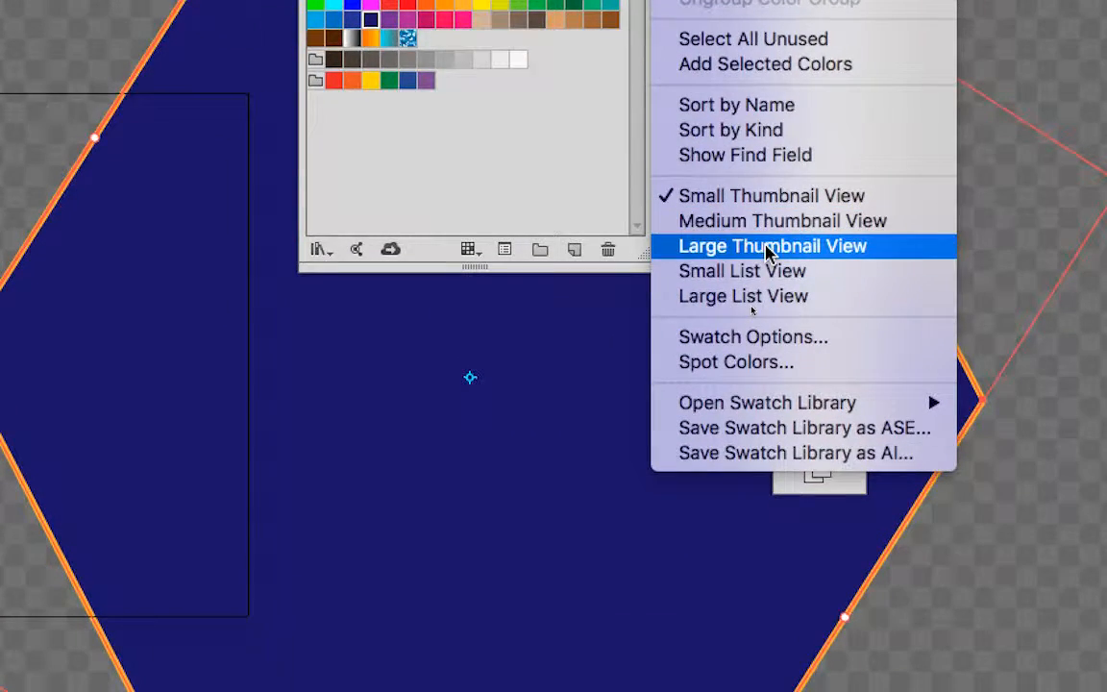
pyautogui.click(769, 248)
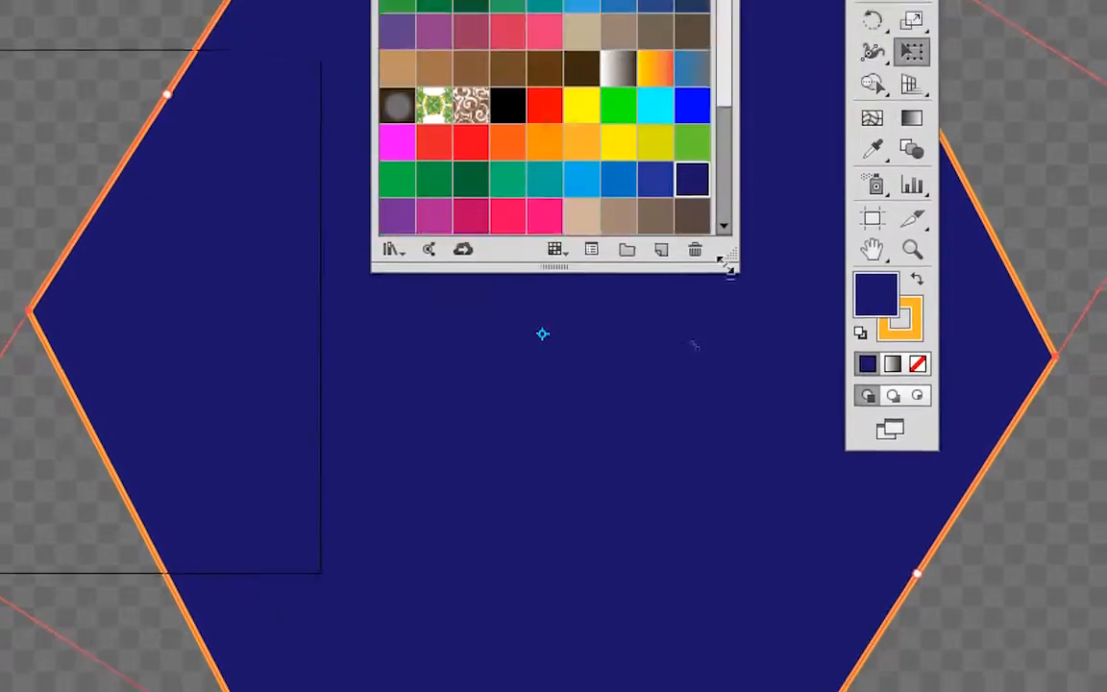
pyautogui.moveTo(726, 265); pyautogui.dragTo(735, 539)
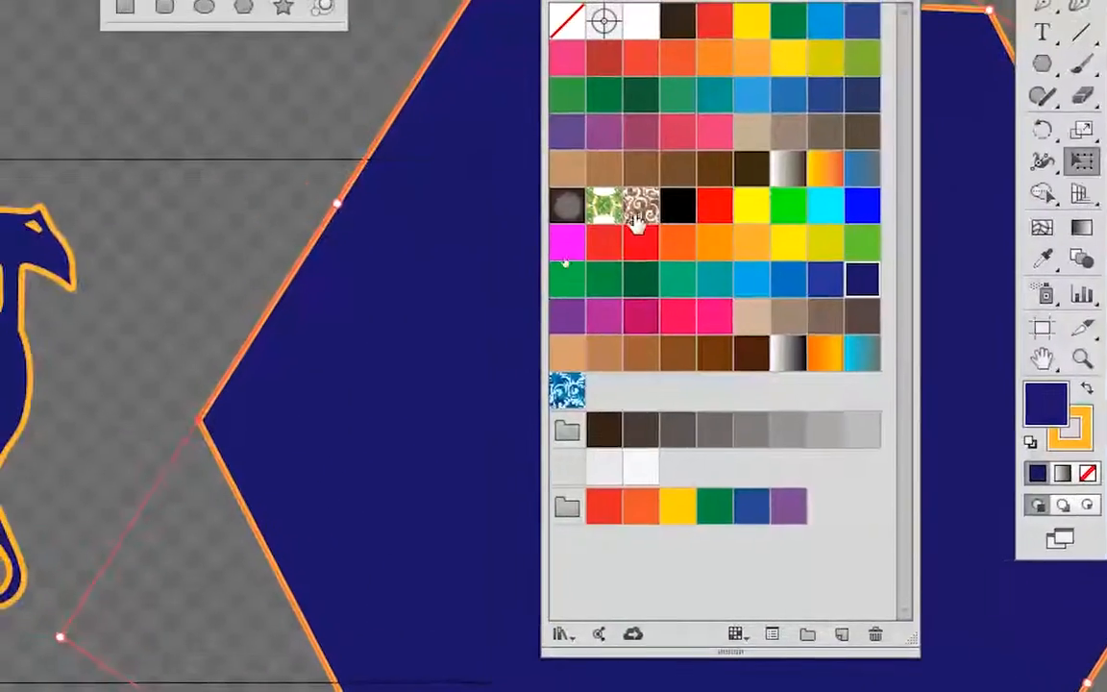
# Fill the hexagon with the green foliage pattern swatch and arrange the panels around it to view the pattern
pyautogui.click(607, 213)
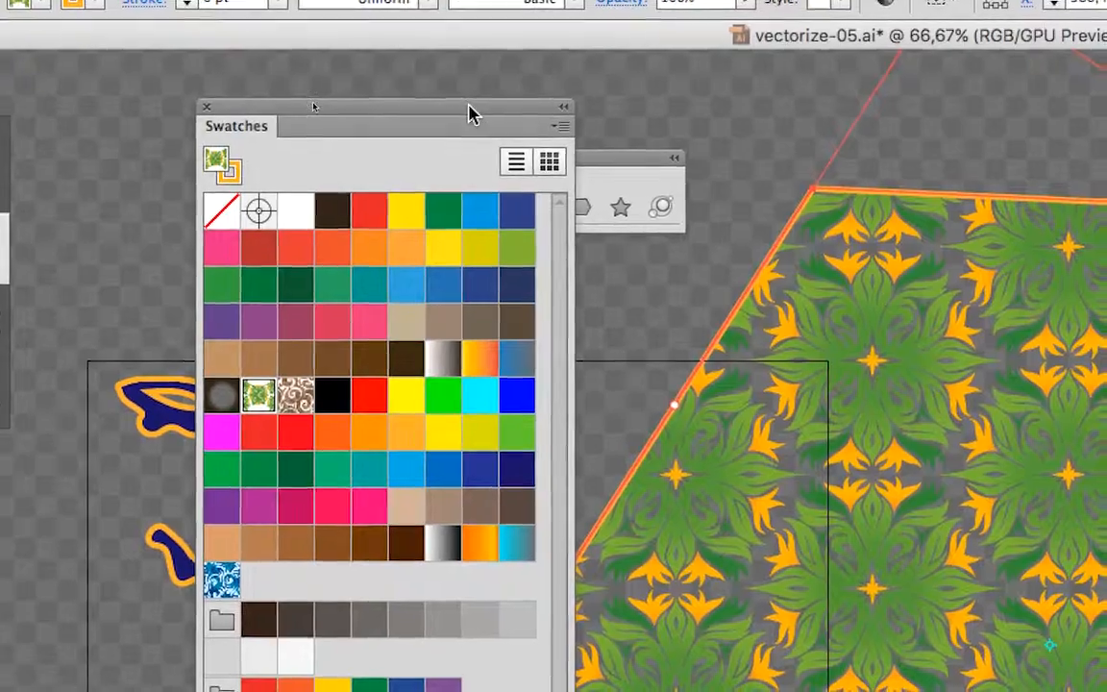
pyautogui.moveTo(490, 108); pyautogui.dragTo(543, 83)
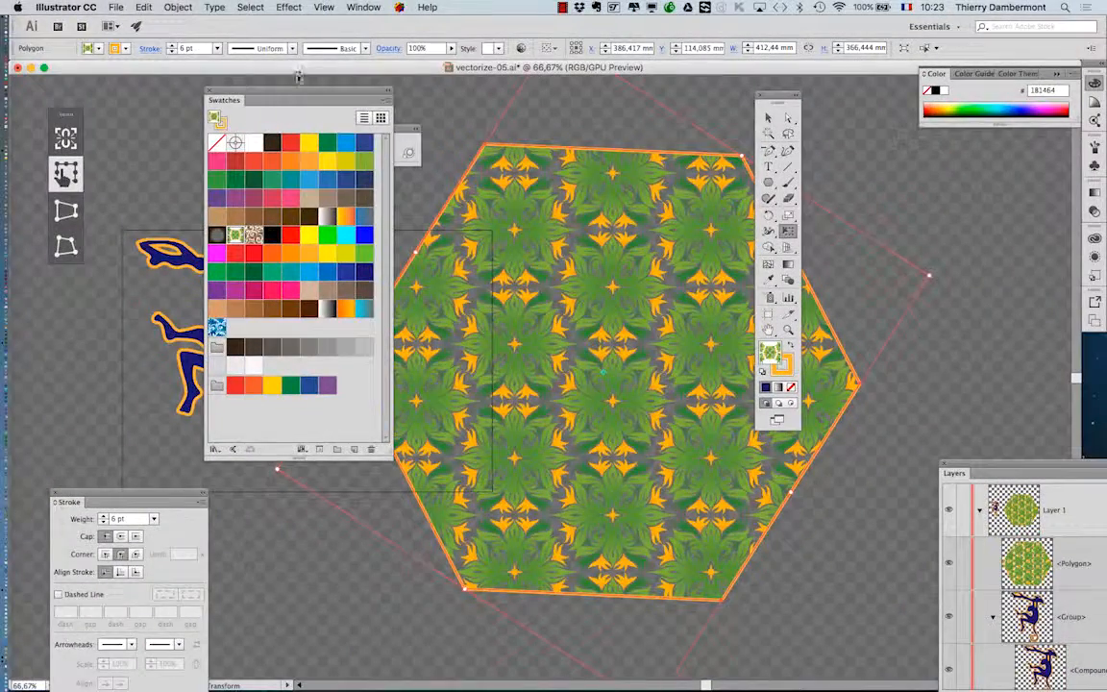
pyautogui.moveTo(289, 99); pyautogui.dragTo(213, 99)
pyautogui.moveTo(771, 101); pyautogui.dragTo(896, 100)
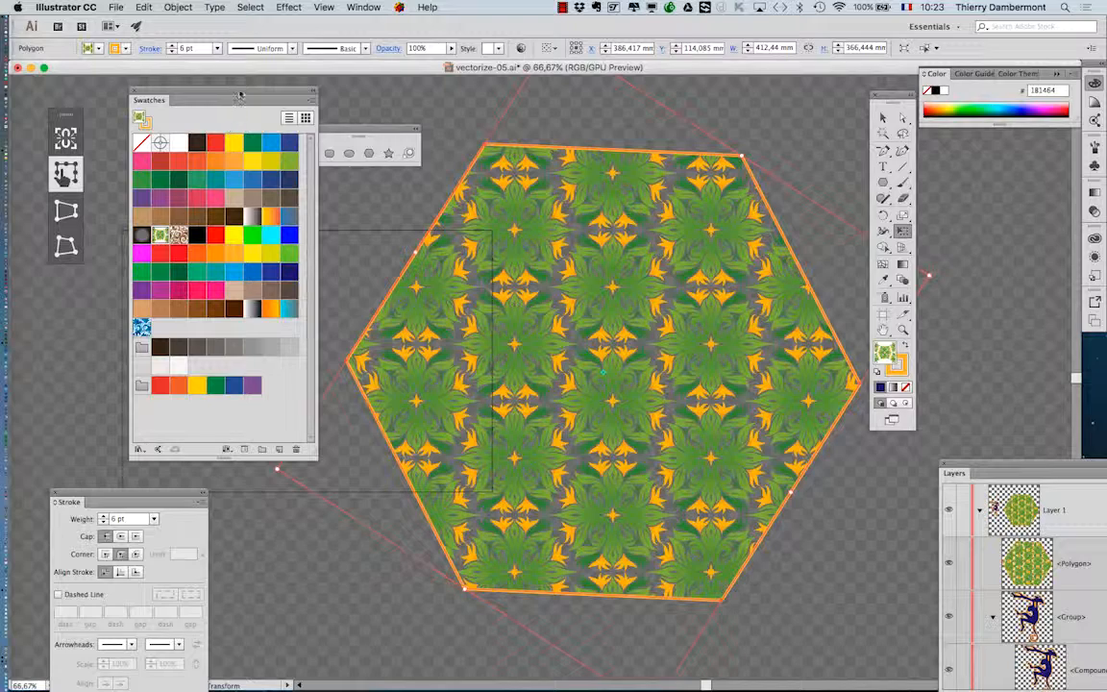
pyautogui.moveTo(240, 96); pyautogui.dragTo(314, 93)
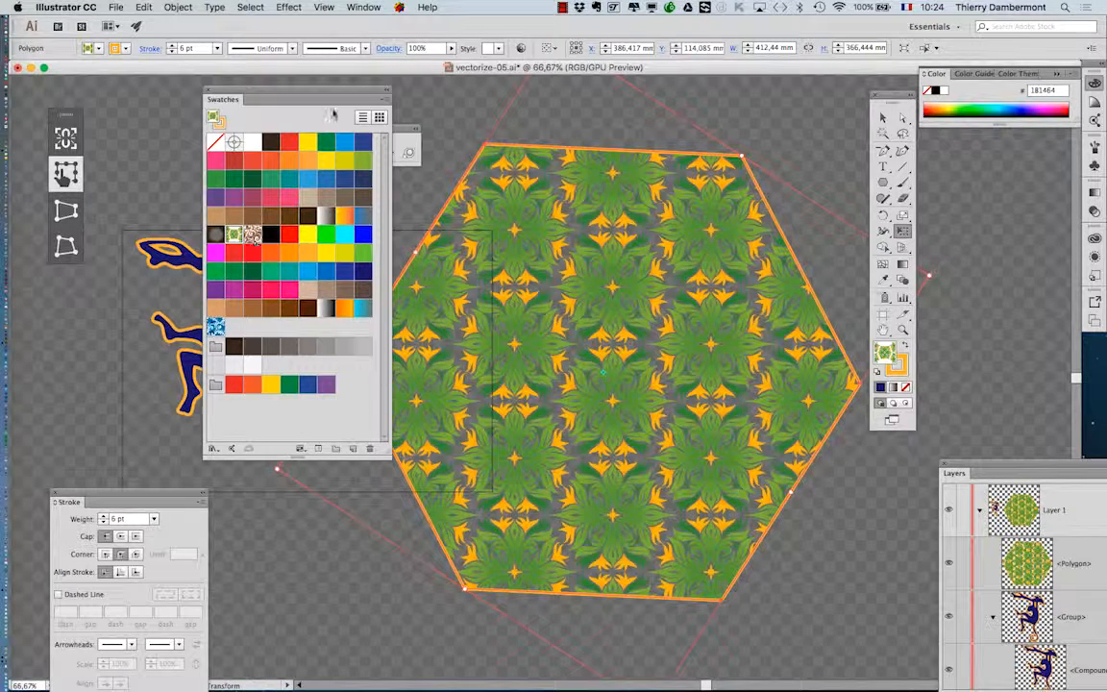
# Try the brown scroll pattern on the hexagon, and replace it with the blue ornamental pattern swatch
pyautogui.click(253, 235)
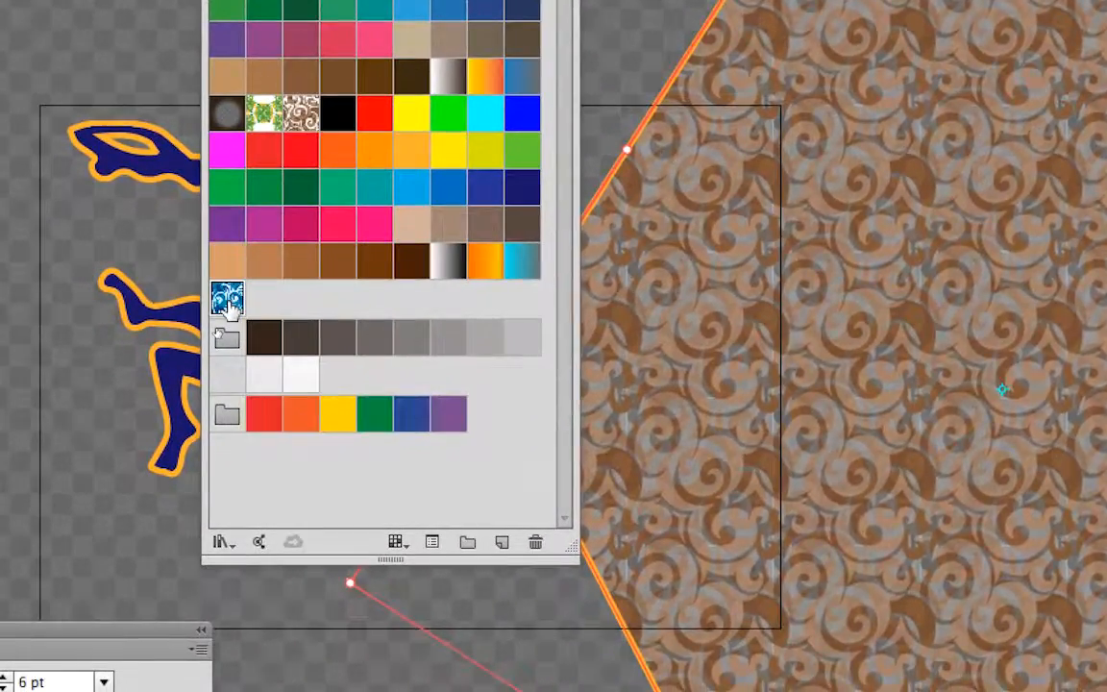
pyautogui.click(176, 421)
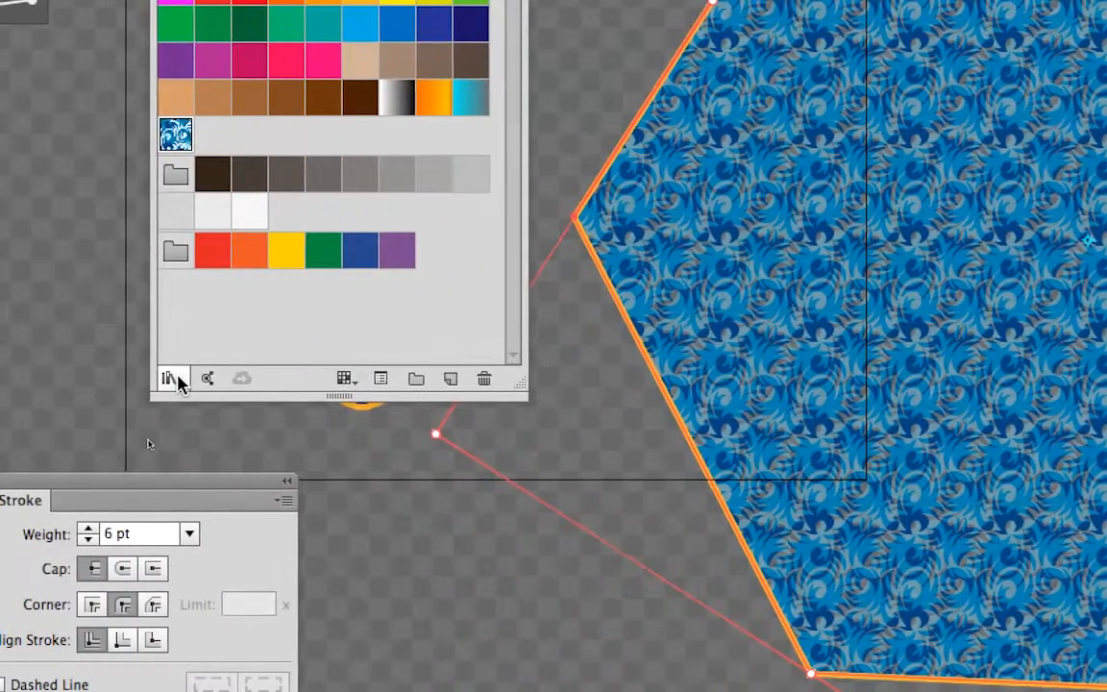
# Open the Decorative Legacy pattern library and show its swatches in Large Thumbnail View in a lengthened panel
pyautogui.click(157, 470)
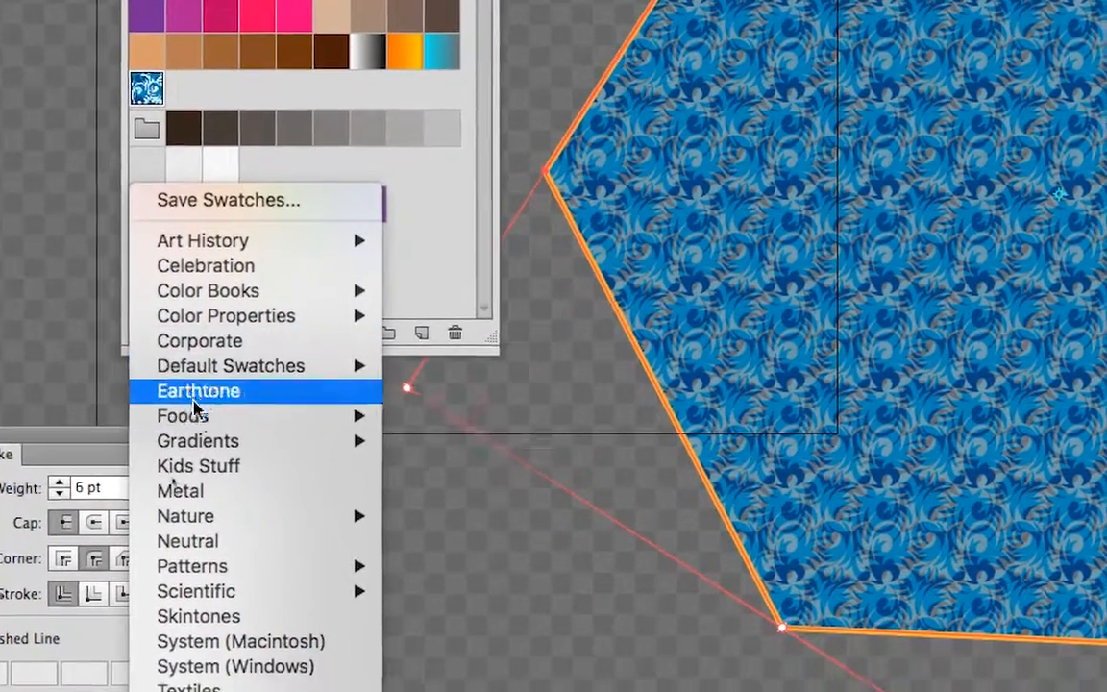
pyautogui.moveTo(226, 569)
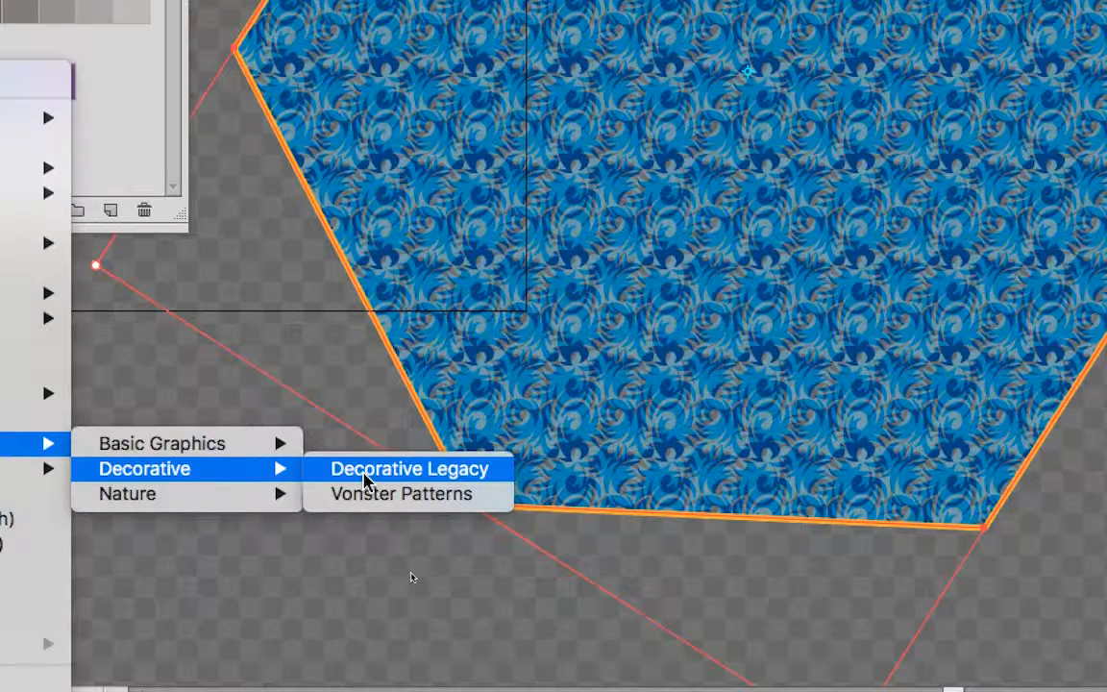
pyautogui.click(365, 480)
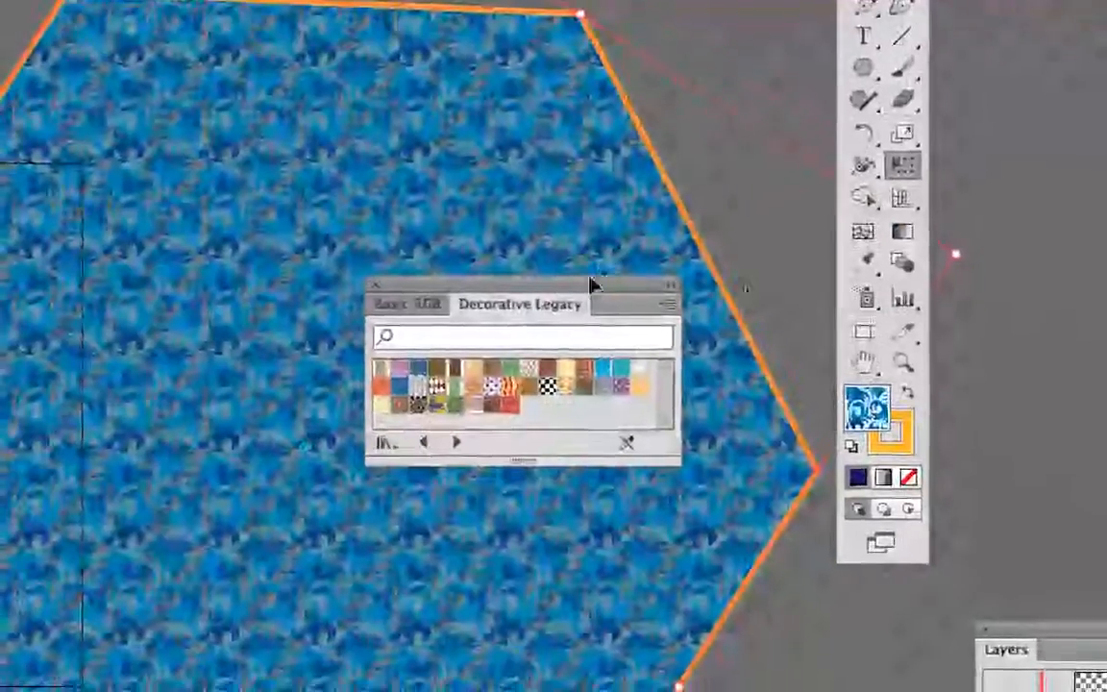
pyautogui.moveTo(587, 284); pyautogui.dragTo(48, 79)
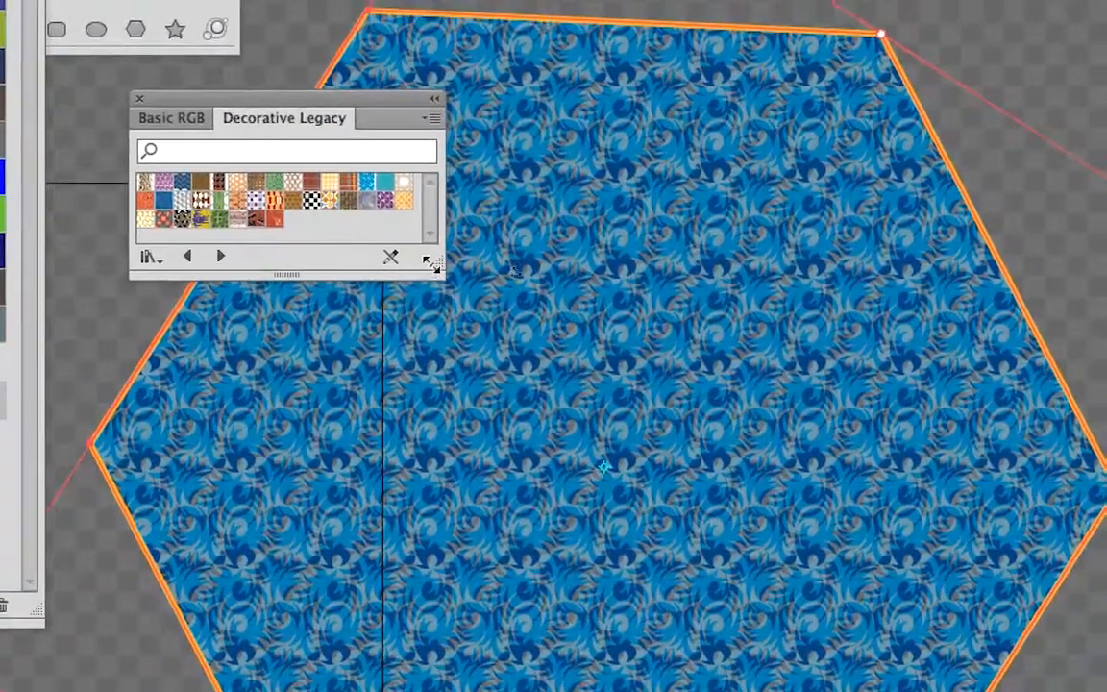
pyautogui.moveTo(441, 358); pyautogui.dragTo(448, 546)
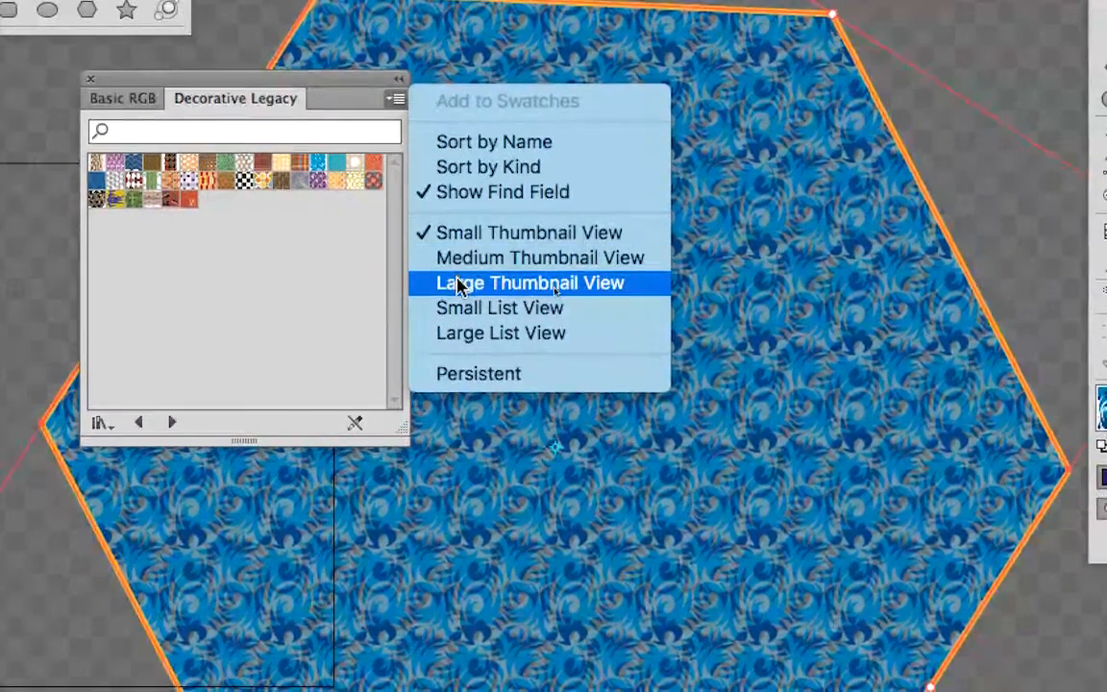
pyautogui.click(497, 400)
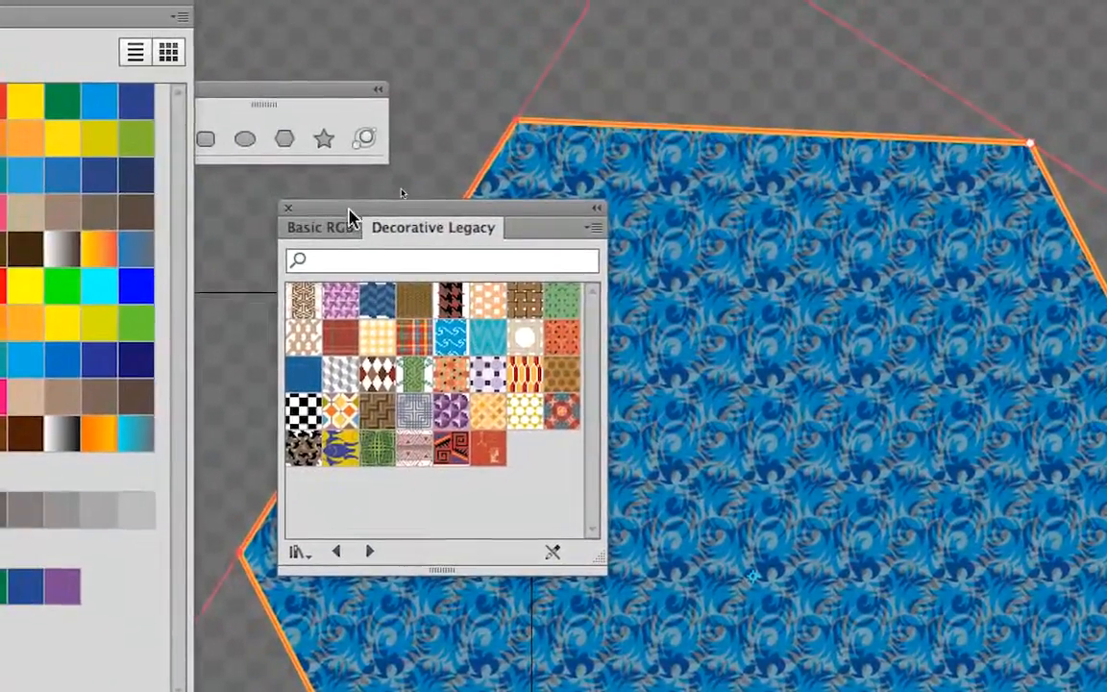
# Place the Decorative Legacy panel over the hexagon's upper edge, next to the Tools panel, and check its display options
pyautogui.moveTo(154, 80); pyautogui.dragTo(752, 0)
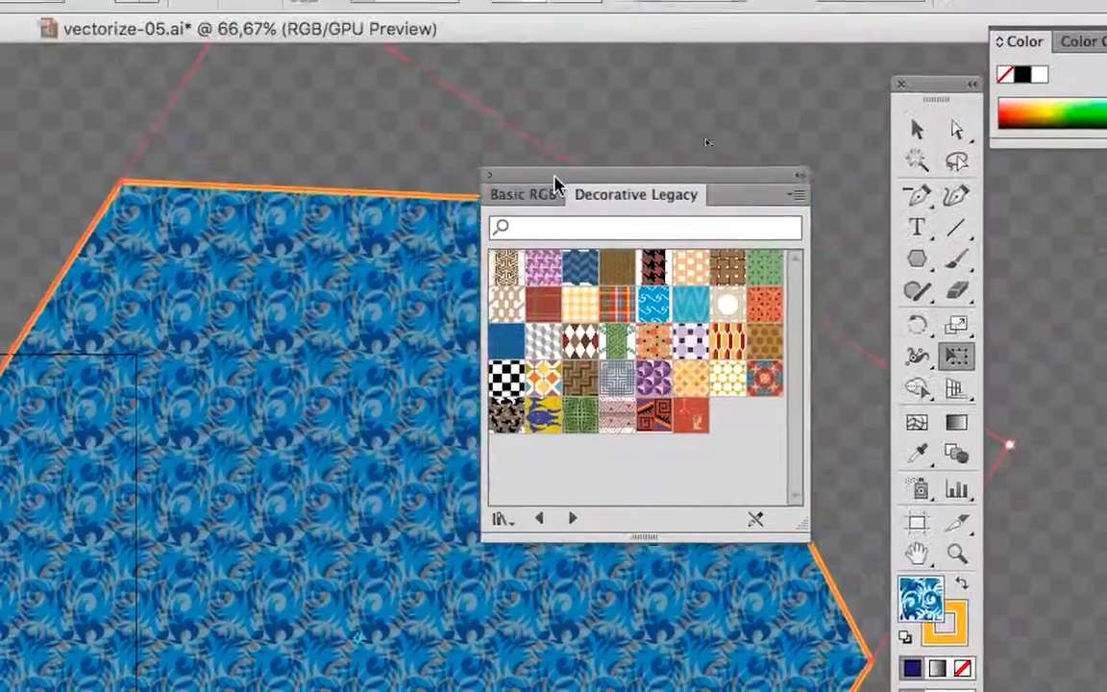
pyautogui.moveTo(555, 176); pyautogui.dragTo(678, 108)
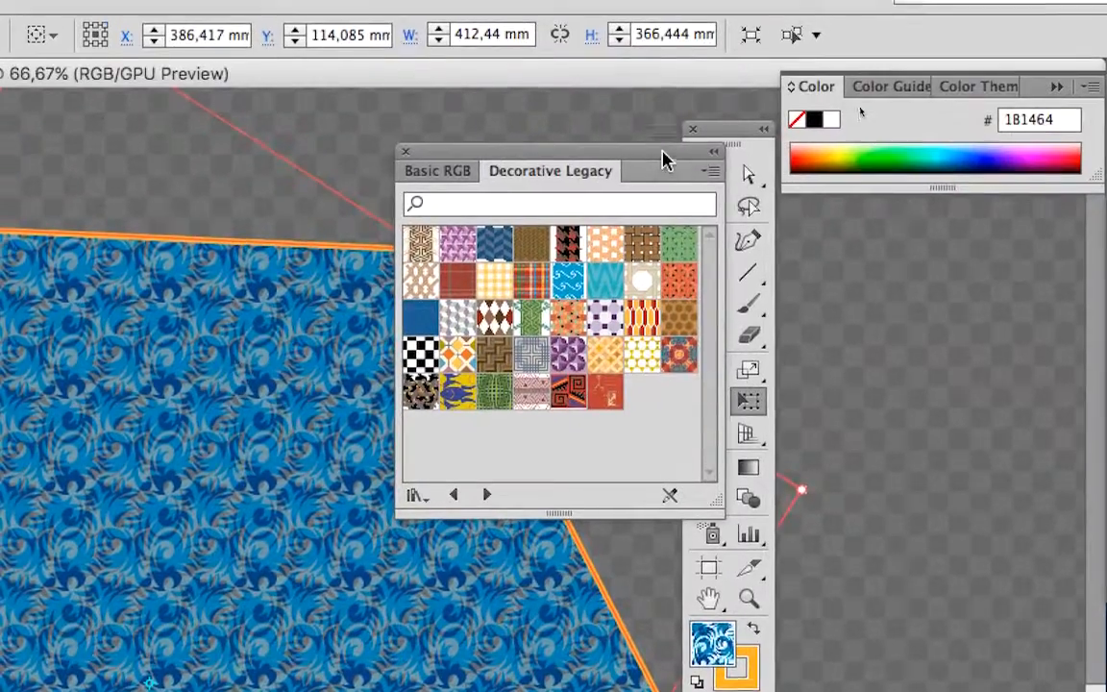
pyautogui.moveTo(871, 108); pyautogui.dragTo(403, 163)
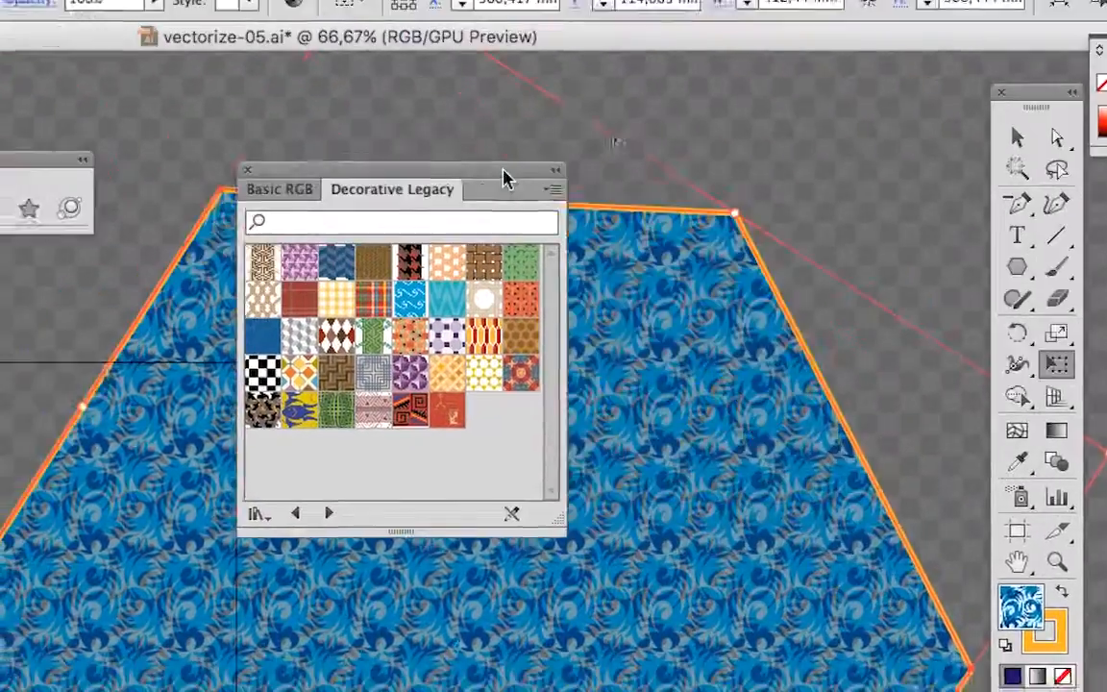
pyautogui.moveTo(504, 179); pyautogui.dragTo(478, 183)
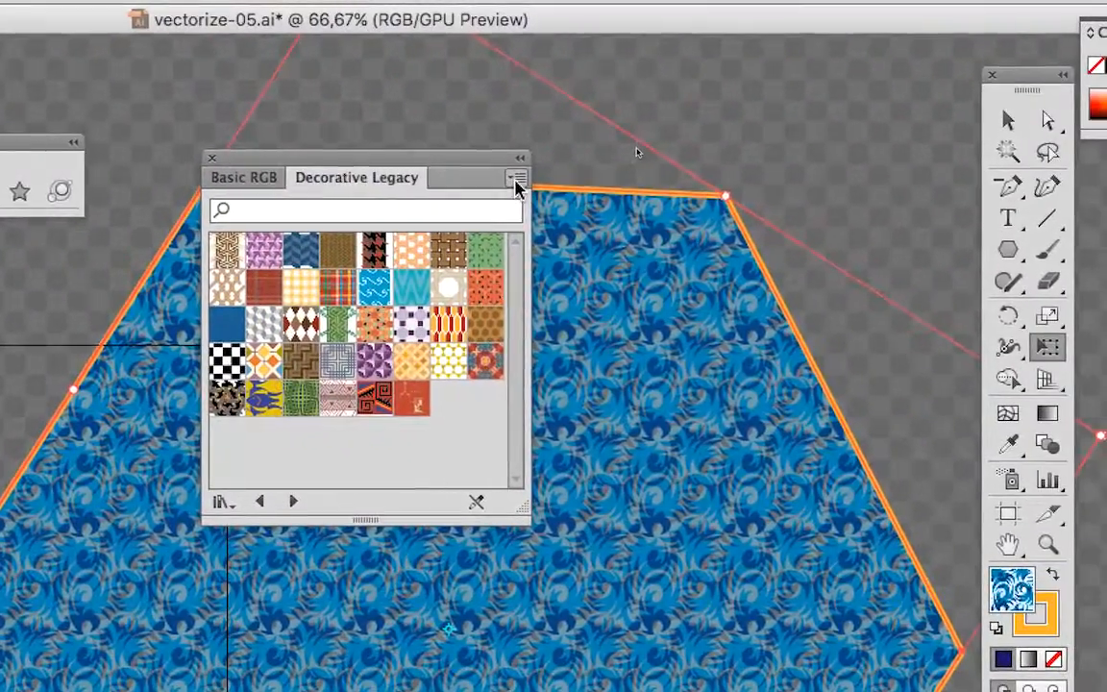
pyautogui.click(517, 183)
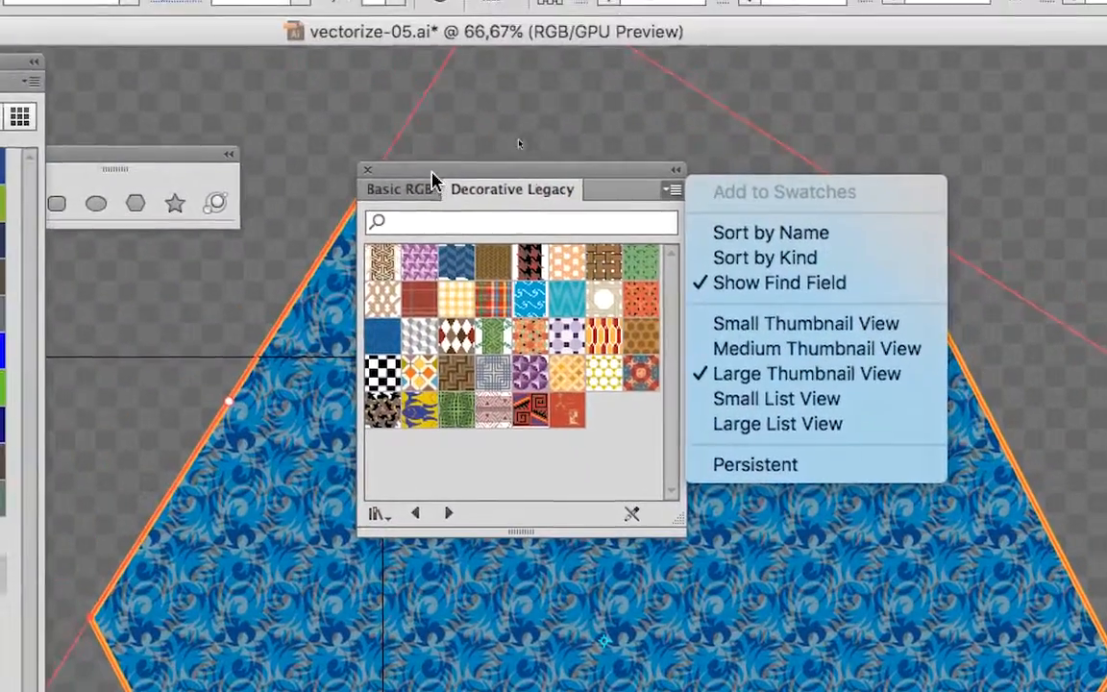
pyautogui.moveTo(173, 42); pyautogui.dragTo(622, 23)
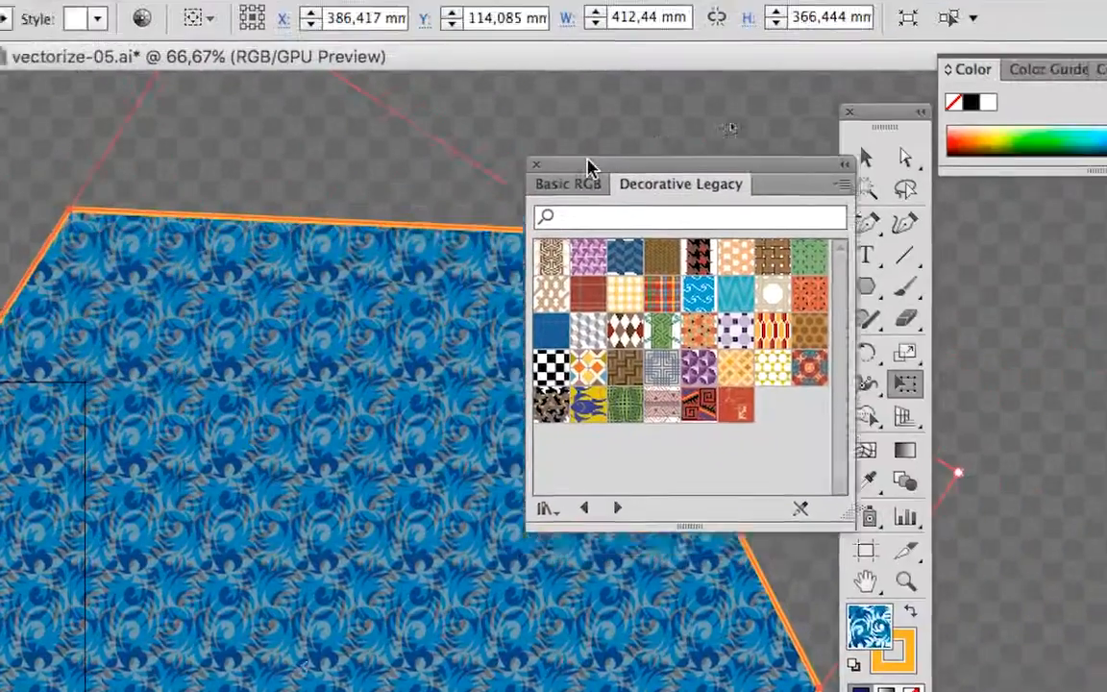
pyautogui.moveTo(590, 168); pyautogui.dragTo(510, 124)
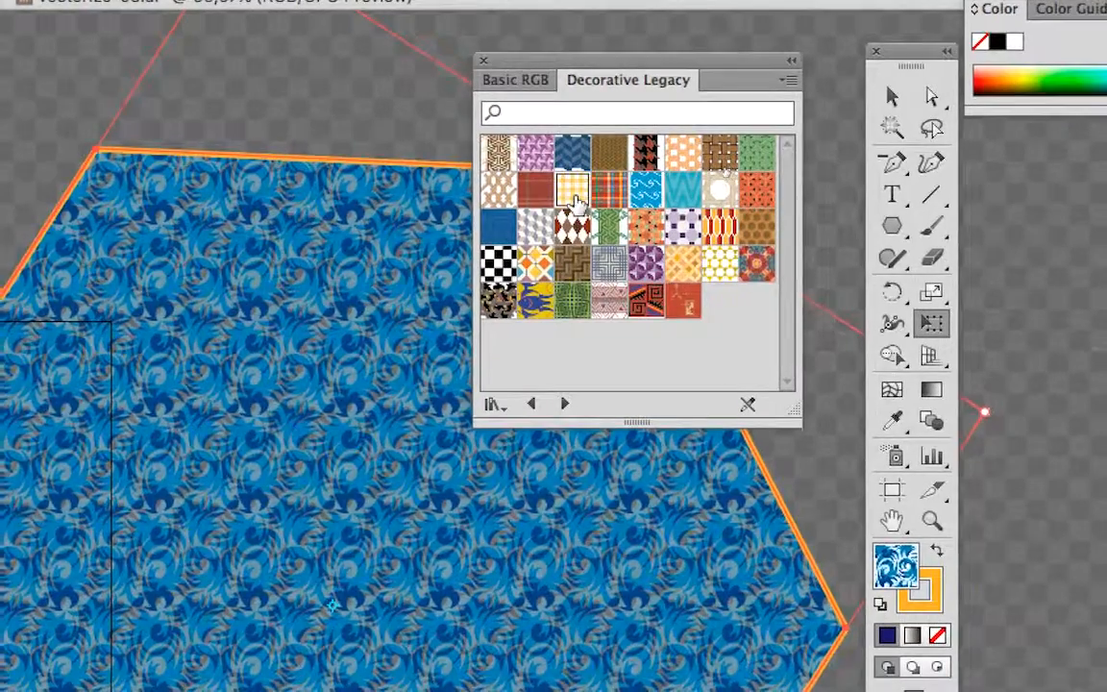
# Try the yellow gingham, grey cube, beige, blue wave, Parquet 4 Stripe Color and Grid On Grid Color patterns on the hexagon
pyautogui.click(575, 197)
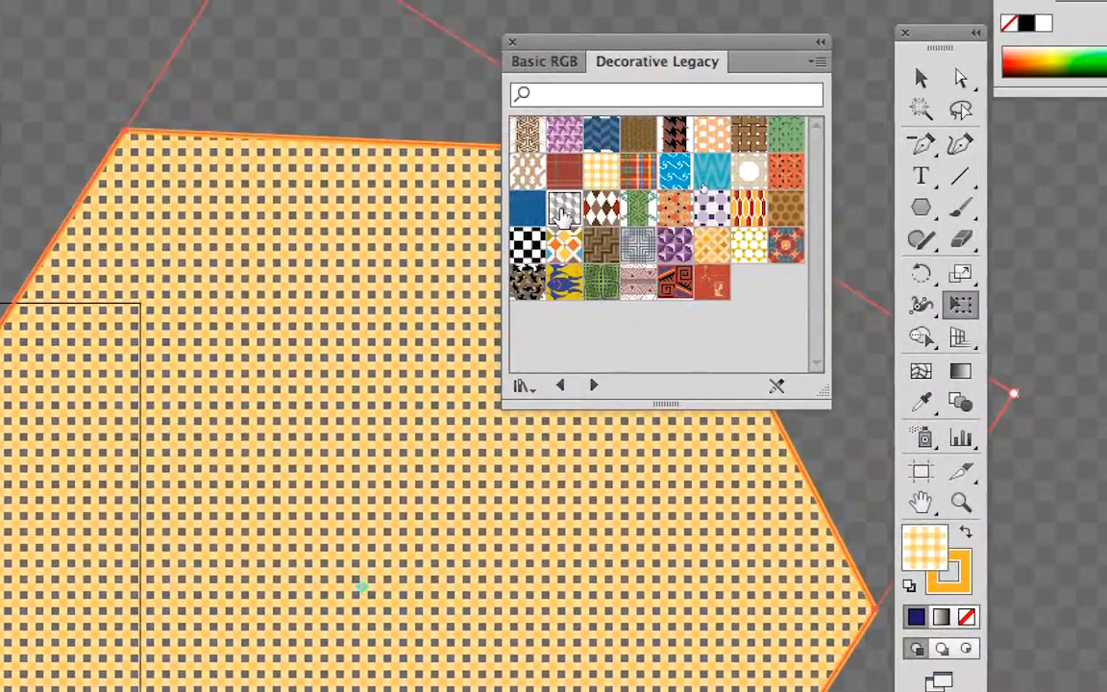
pyautogui.click(517, 176)
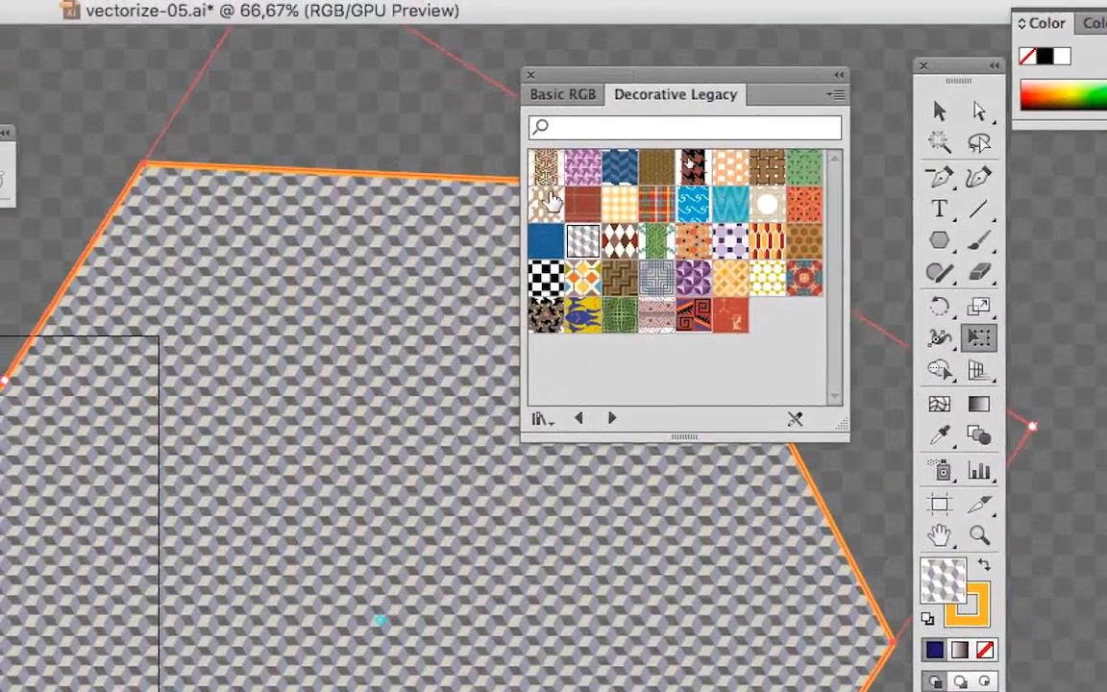
pyautogui.click(549, 201)
pyautogui.click(693, 204)
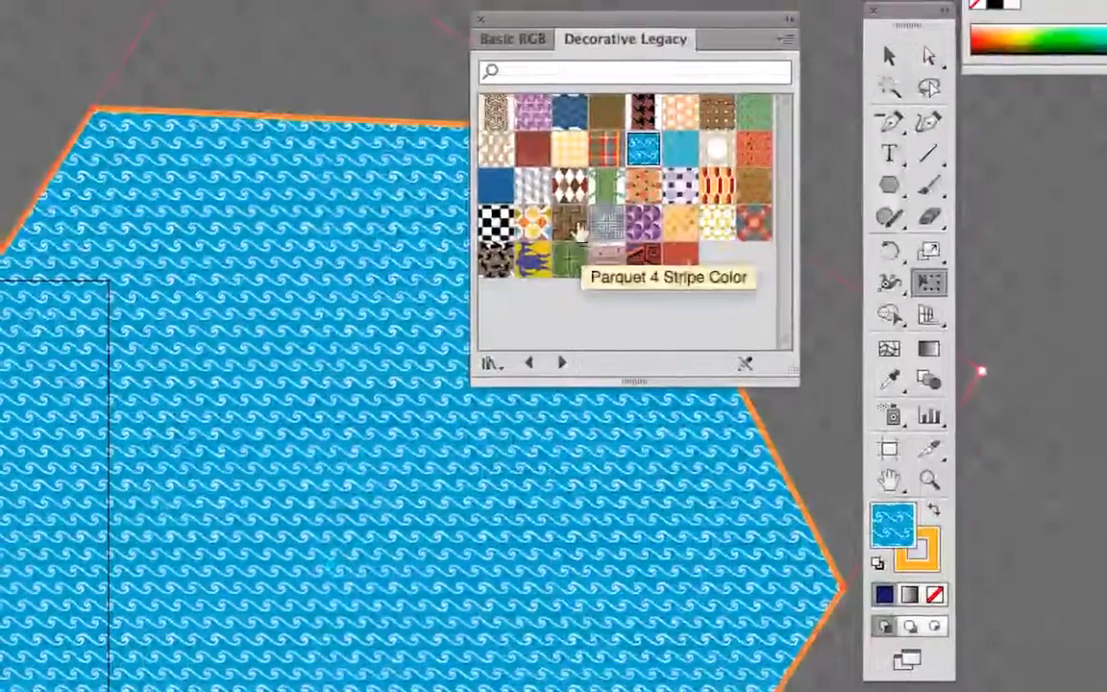
pyautogui.click(539, 255)
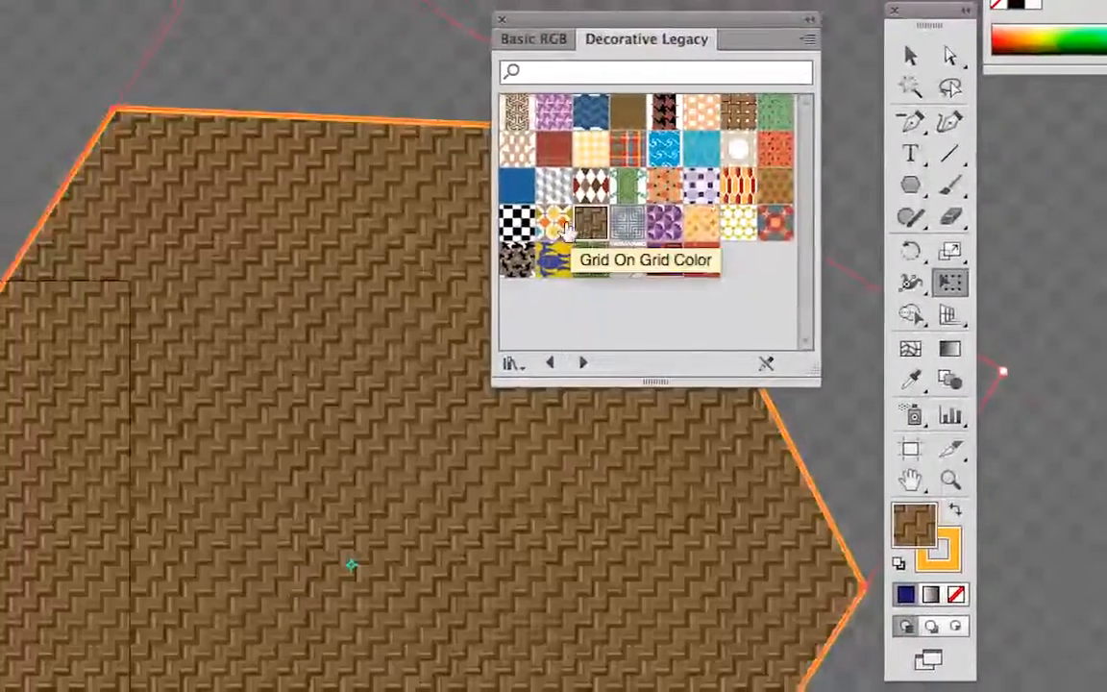
pyautogui.click(501, 255)
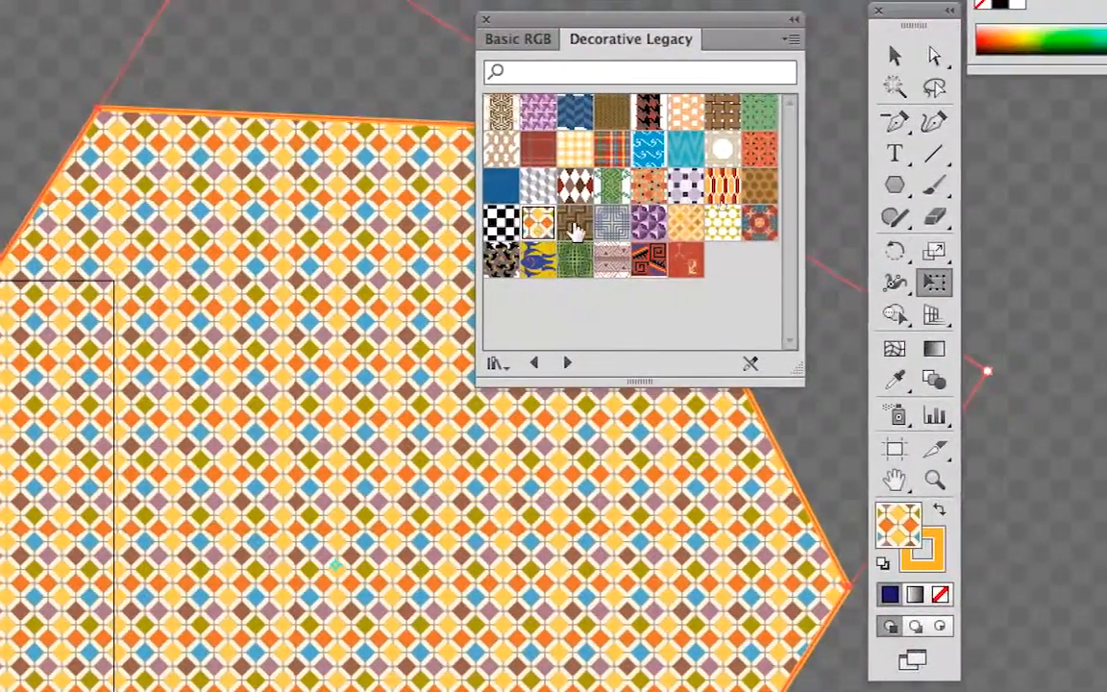
pyautogui.click(593, 224)
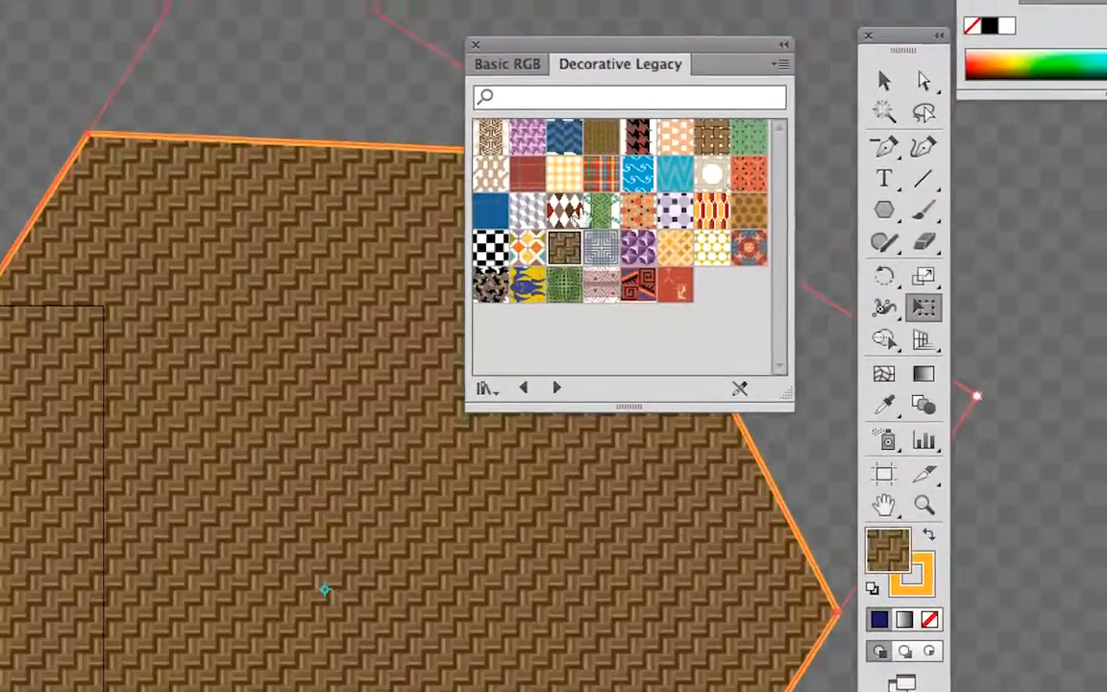
# Compare the Grid On Grid Color and fish patterns on the hexagon, and settle on the blue wave pattern as its fill
pyautogui.click(603, 202)
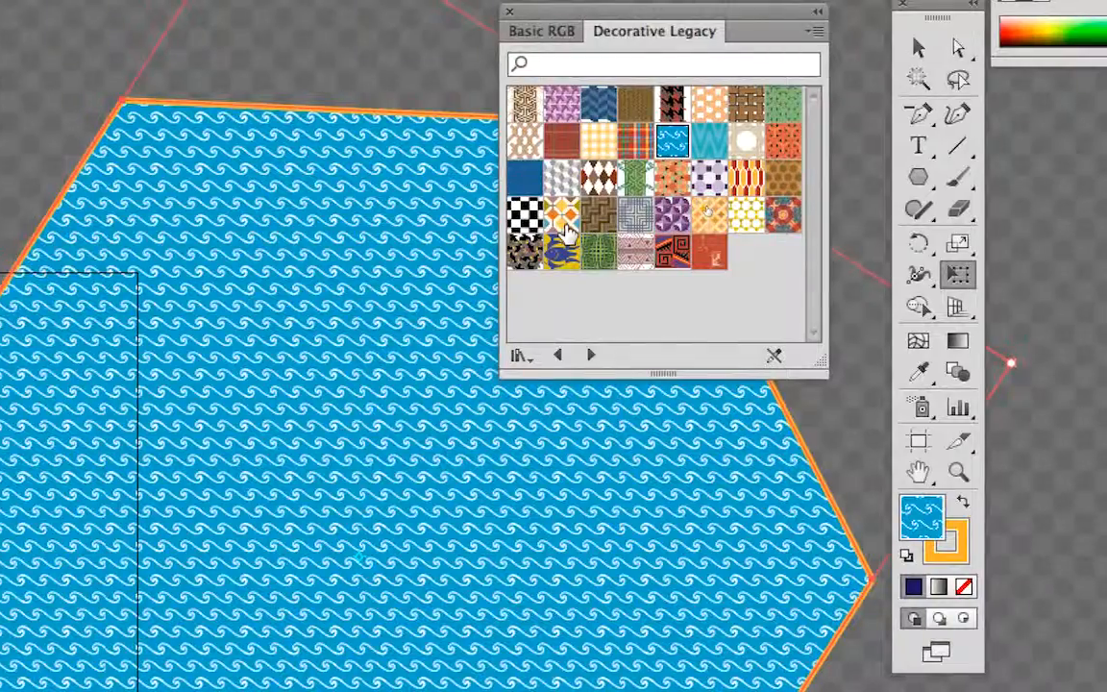
pyautogui.click(568, 232)
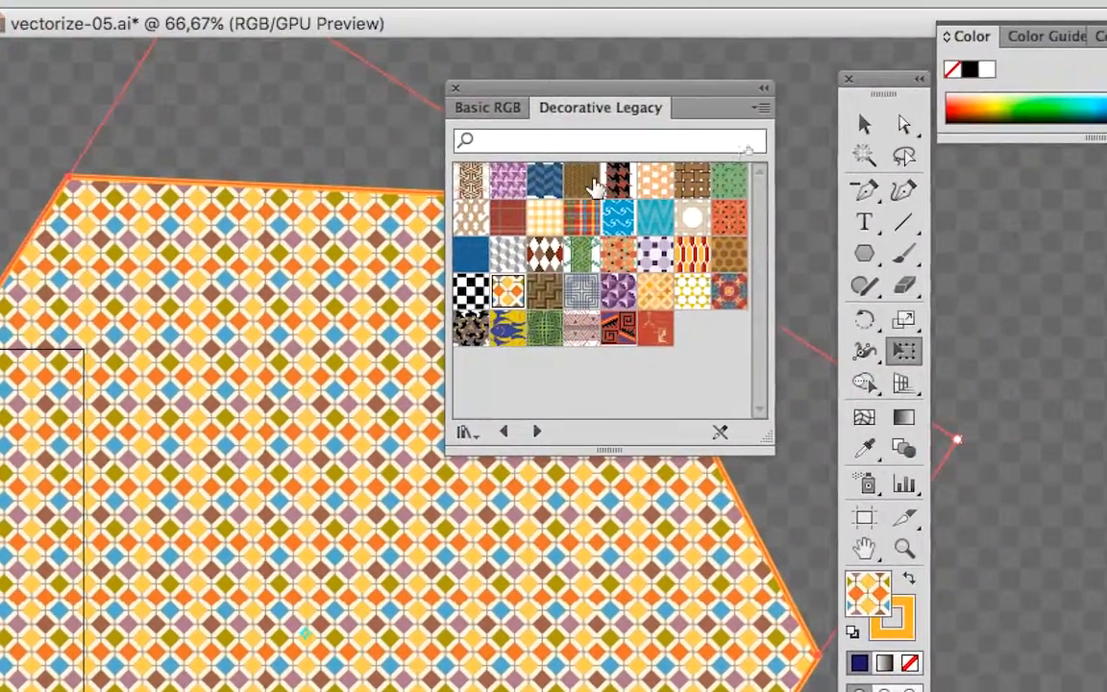
pyautogui.click(639, 176)
pyautogui.click(604, 198)
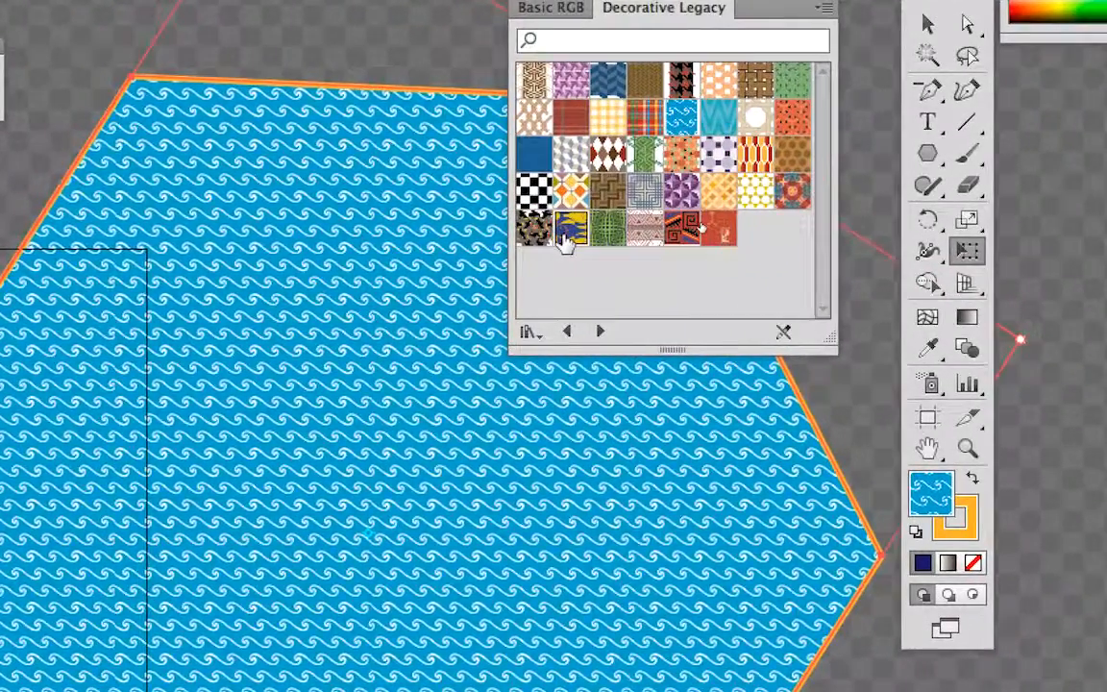
pyautogui.click(487, 298)
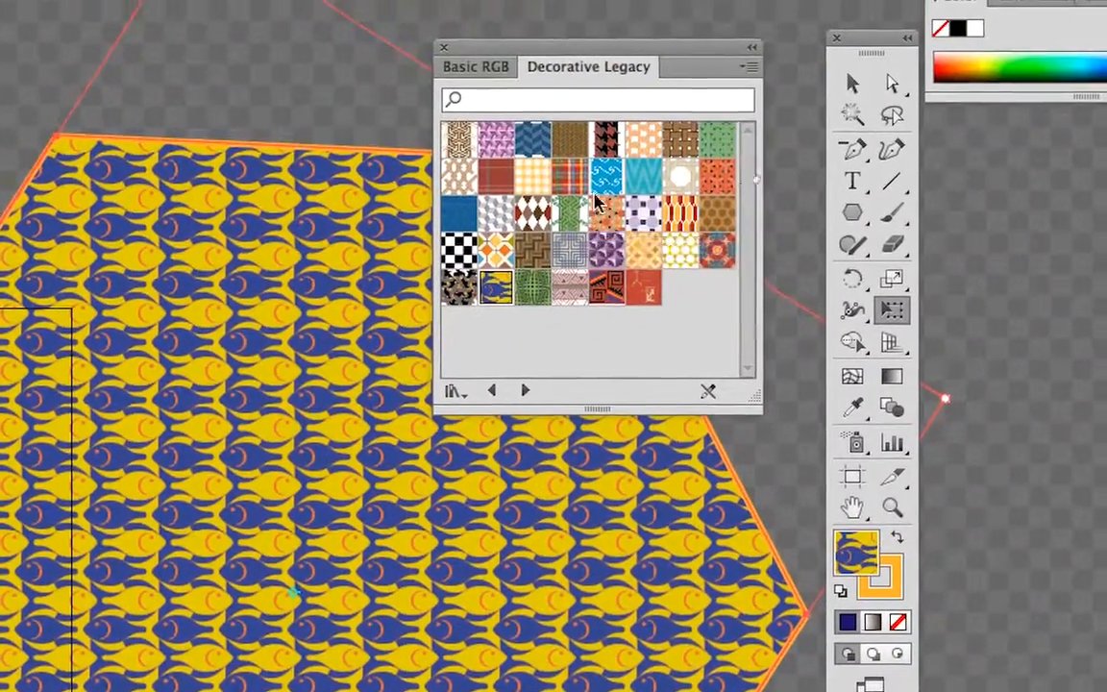
pyautogui.click(615, 164)
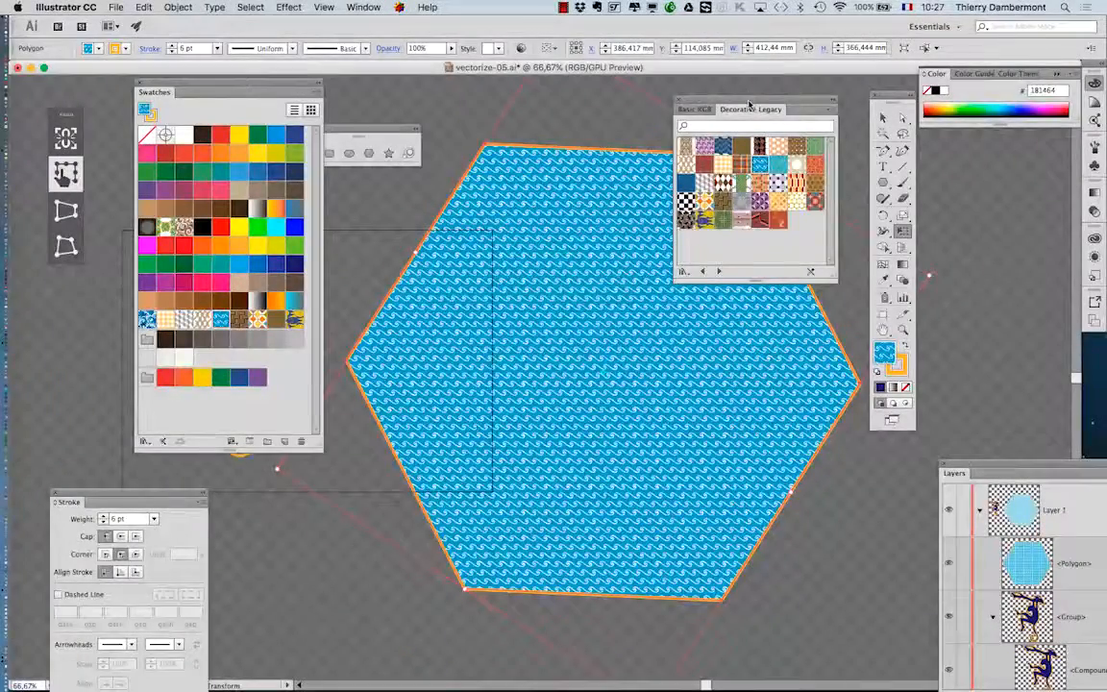
# Move the Decorative Legacy and Swatches panels off the hexagon and place the Tools panel between the monkey and the hexagon
pyautogui.moveTo(750, 104); pyautogui.dragTo(325, 534)
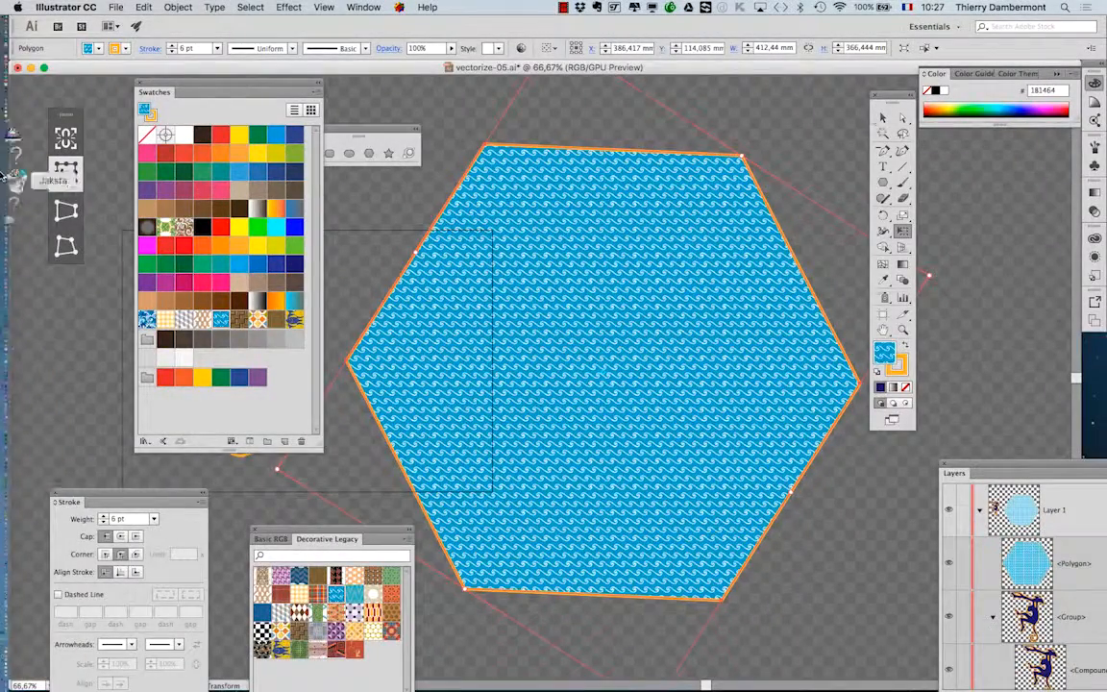
pyautogui.moveTo(228, 89); pyautogui.dragTo(144, 326)
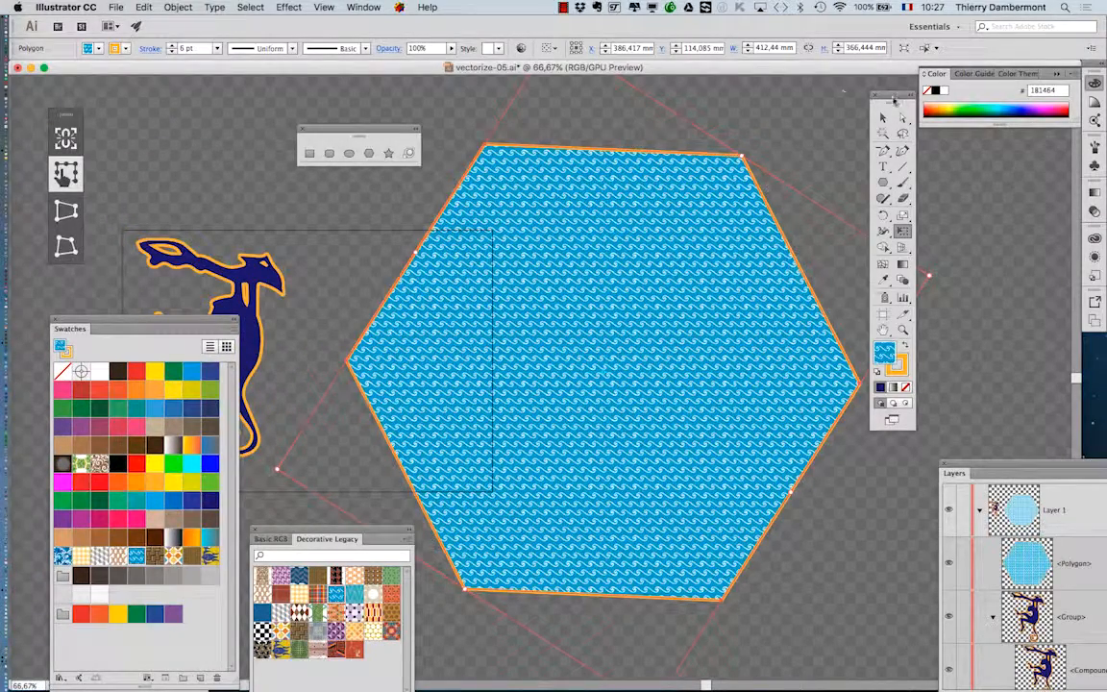
pyautogui.moveTo(895, 99); pyautogui.dragTo(280, 117)
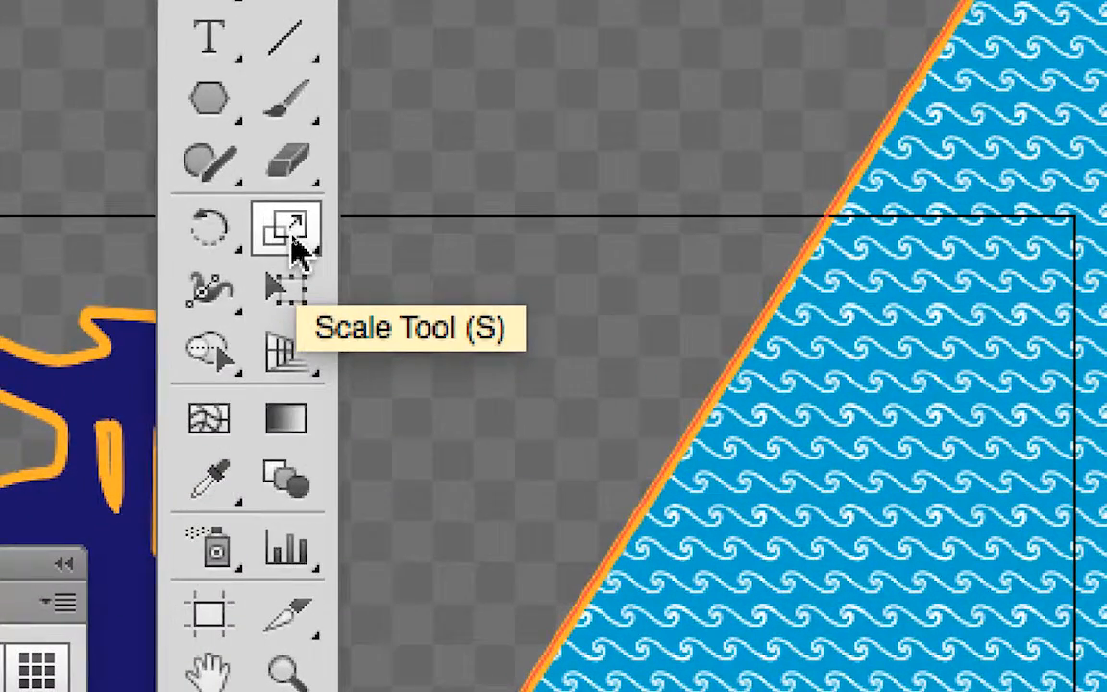
# Scale only the hexagon's pattern uniformly to 200% with the Scale tool's options, leaving the object untransformed and previewing the change
pyautogui.doubleClick(289, 233)
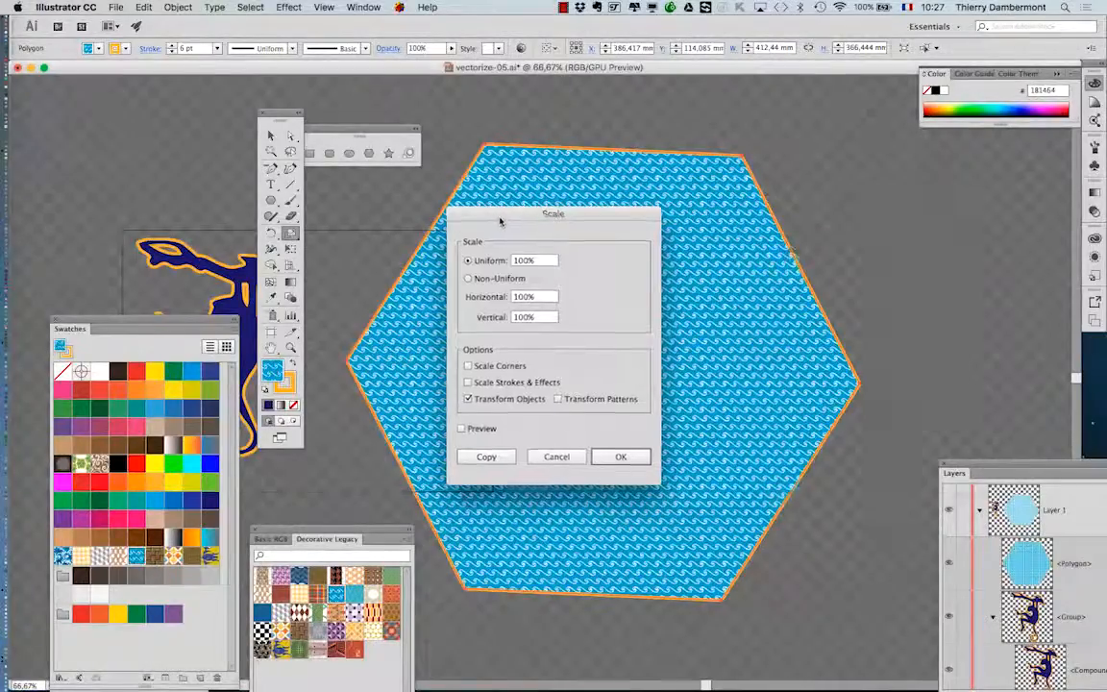
pyautogui.moveTo(500, 221); pyautogui.dragTo(888, 158)
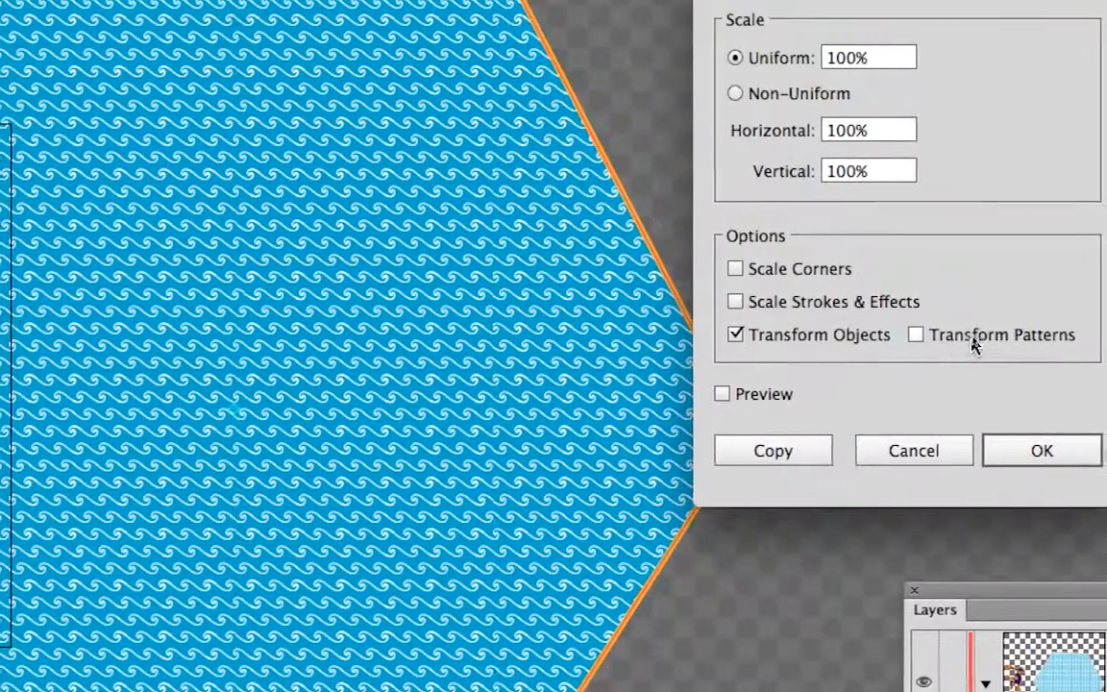
pyautogui.click(964, 338)
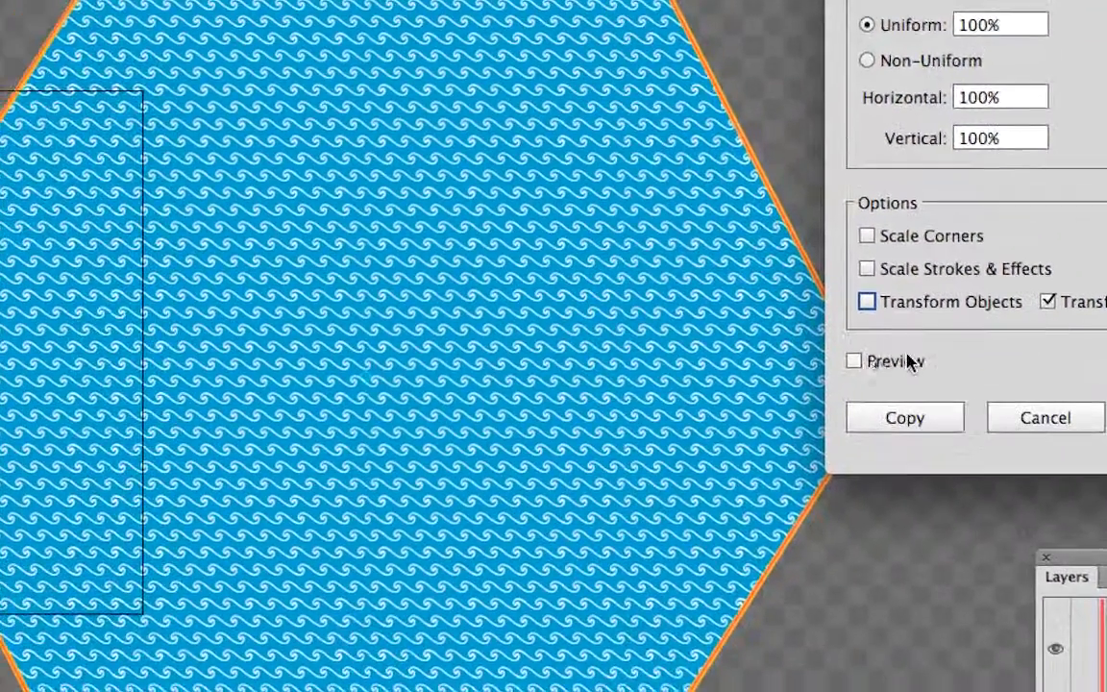
pyautogui.click(850, 394)
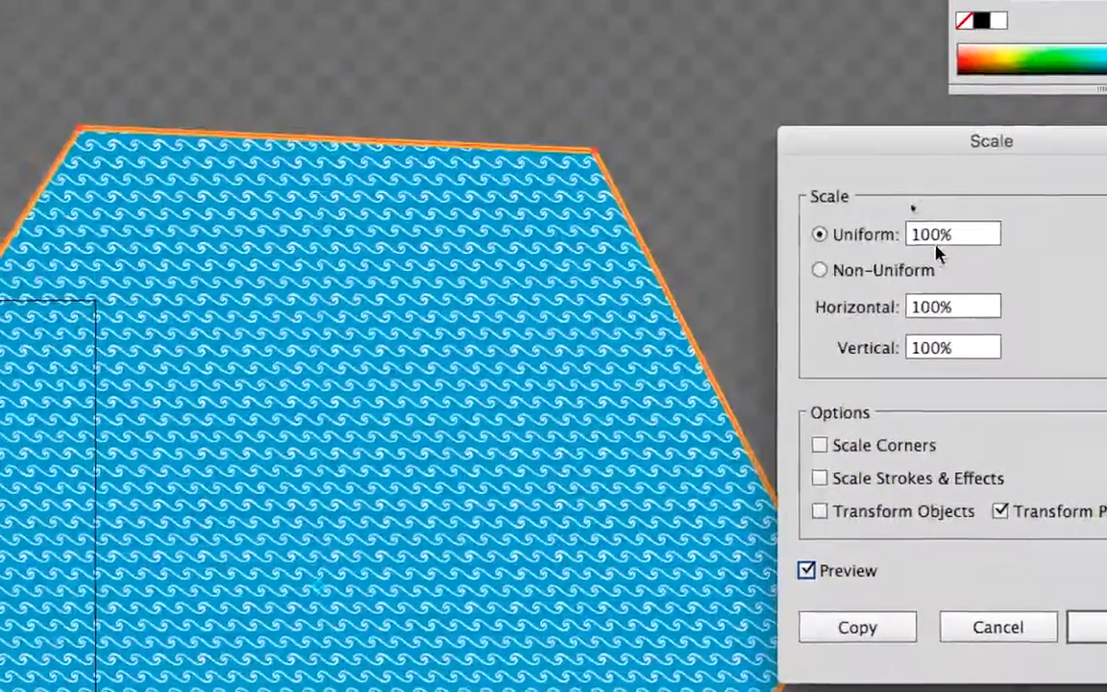
pyautogui.click(975, 27)
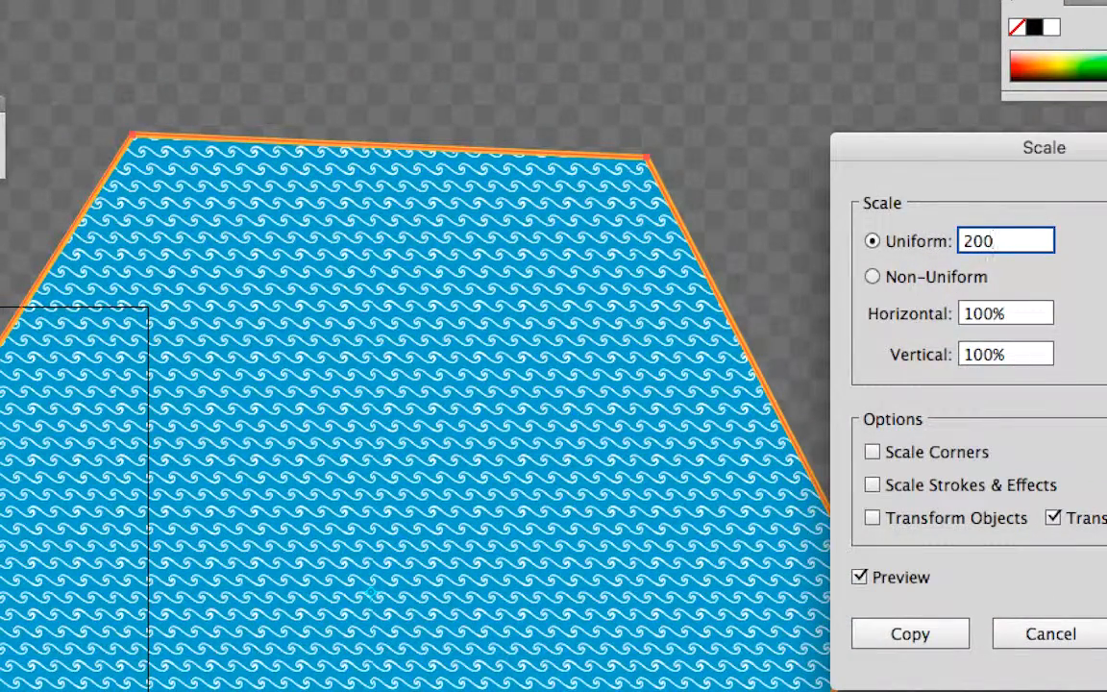
pyautogui.press('Tab')
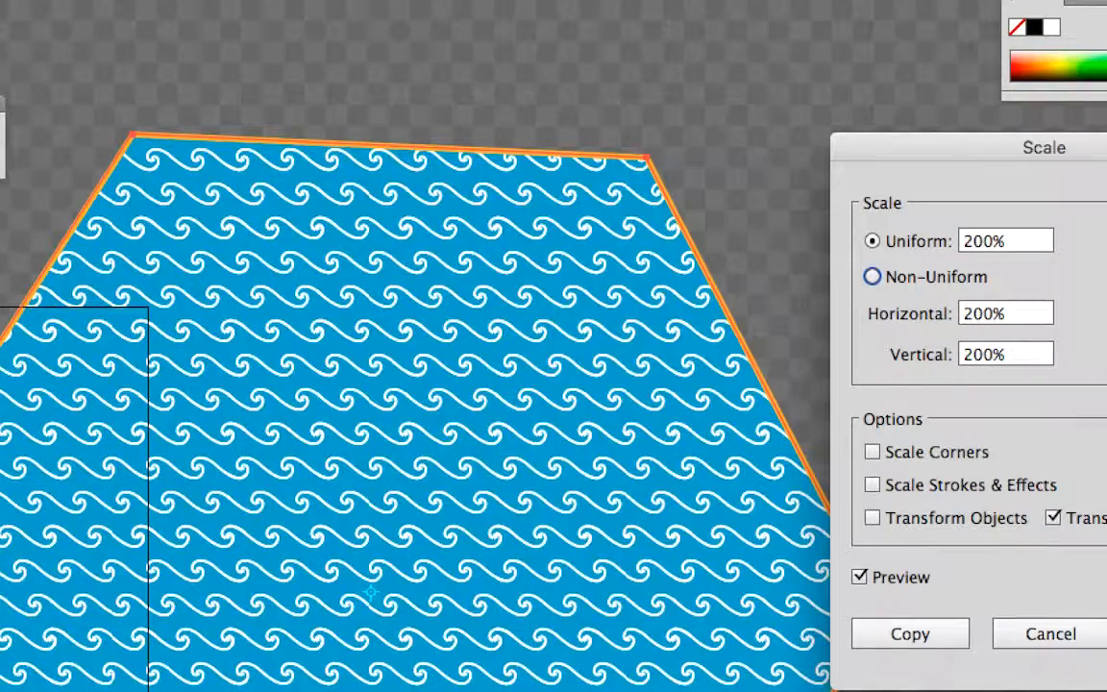